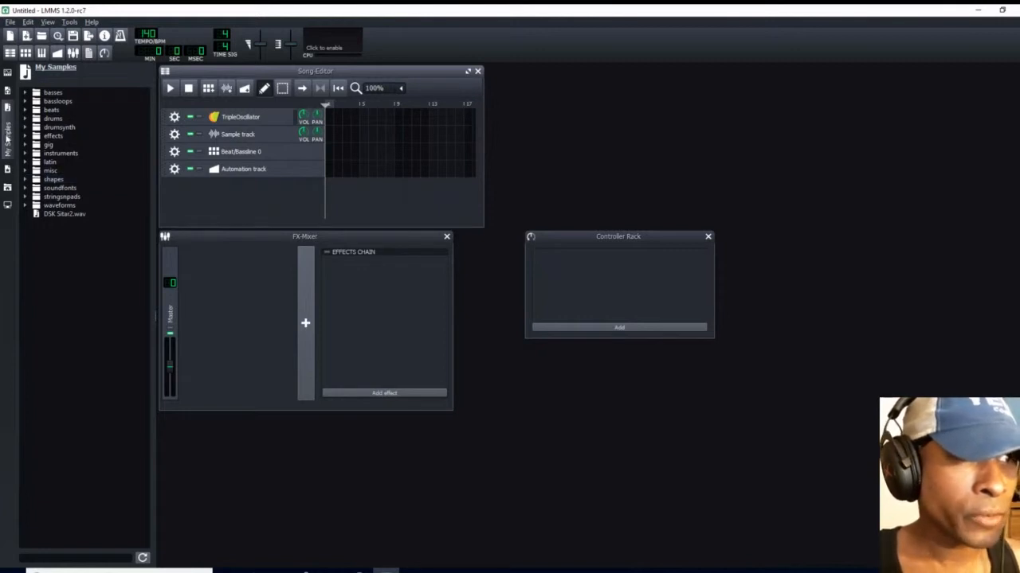
Show My Samples and expand the shapes folder.
click(7, 137)
click(8, 119)
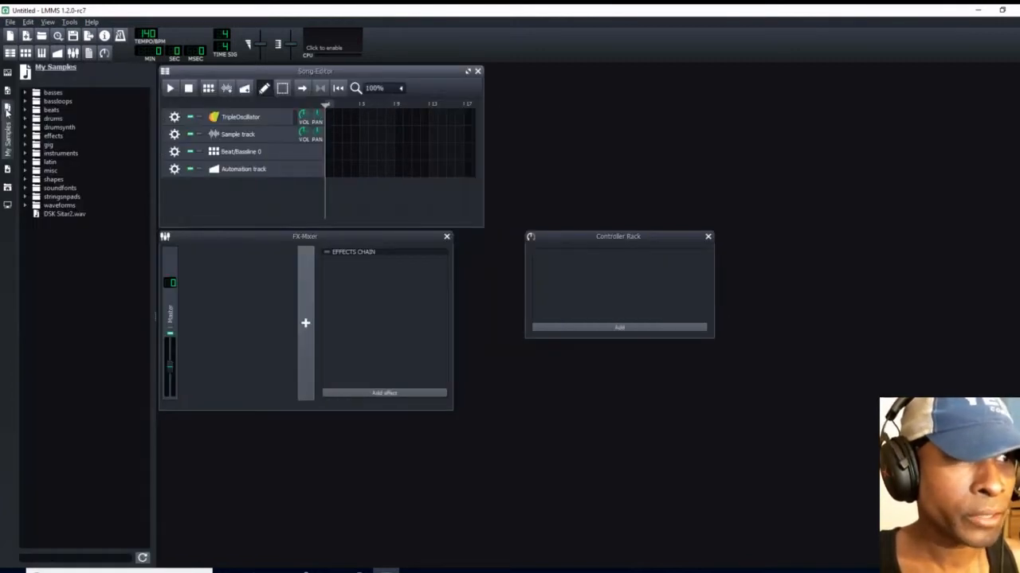
click(26, 180)
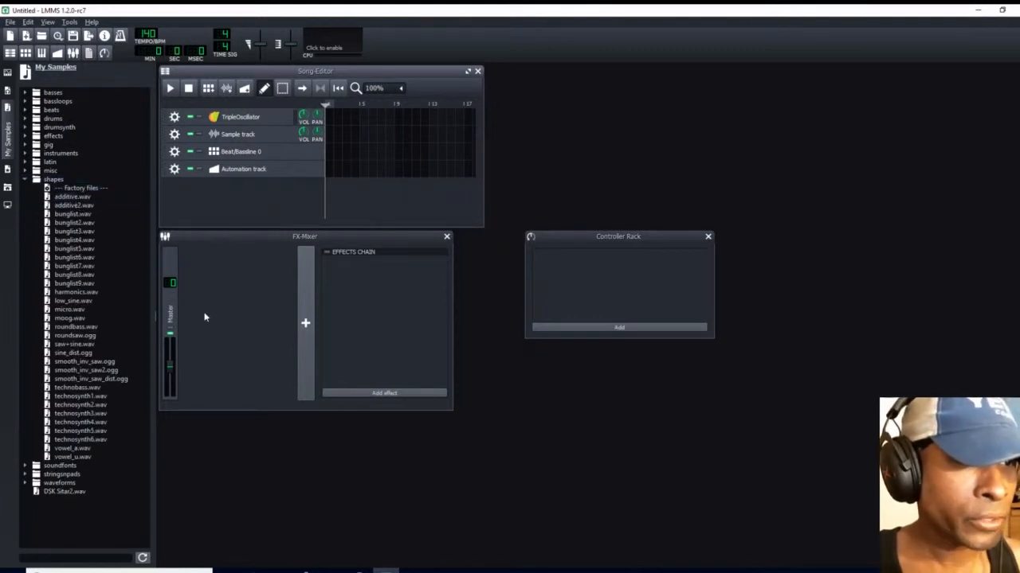
Set the Master channel's fader in the FX-Mixer to 25.
double_click(170, 373)
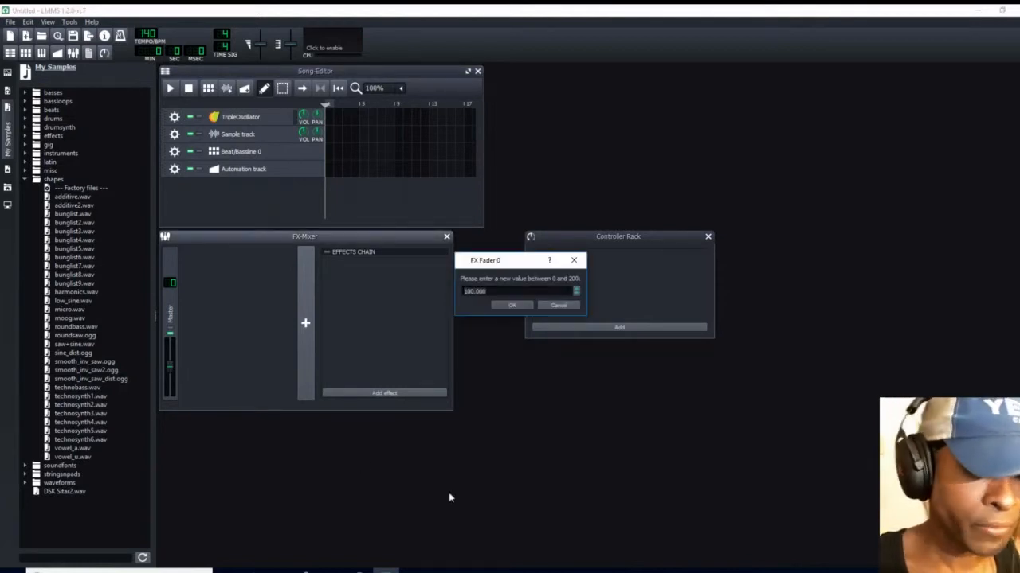
key(BackSpace)
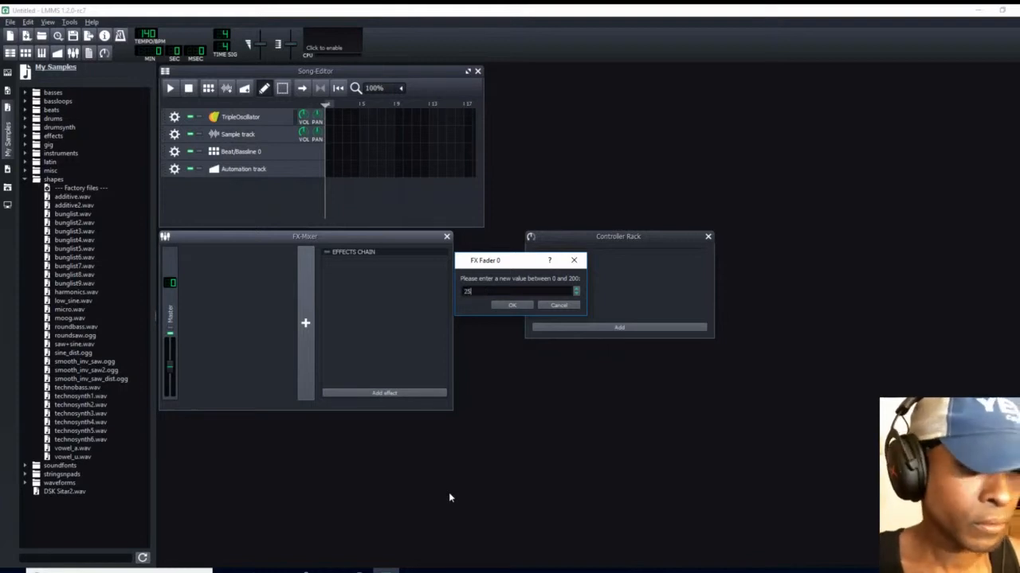
key(Return)
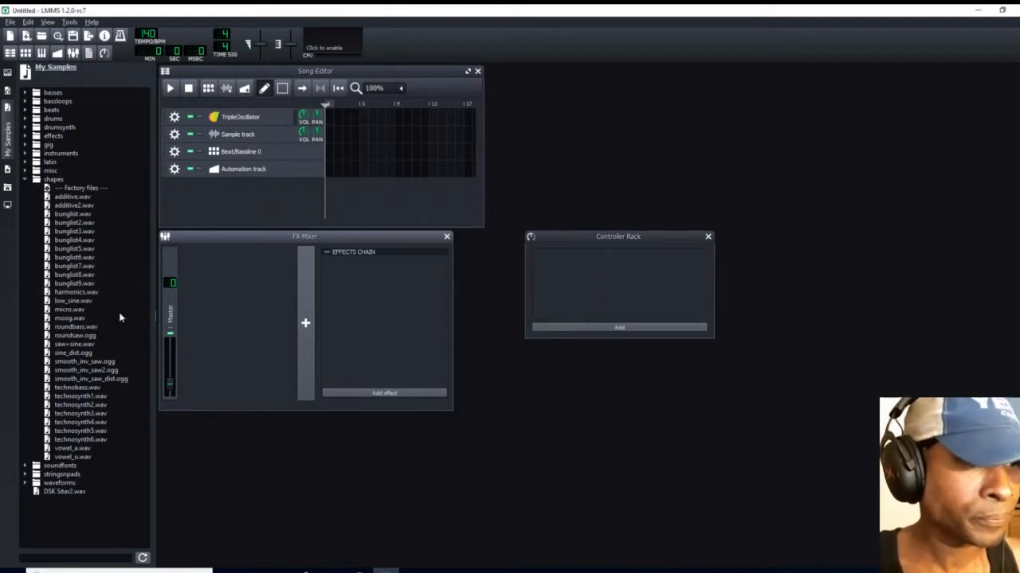
Audition samples from the shapes folder, covering the bunglist, roundsaw, technobass, technosynth and smooth_inv_saw sounds.
click(70, 214)
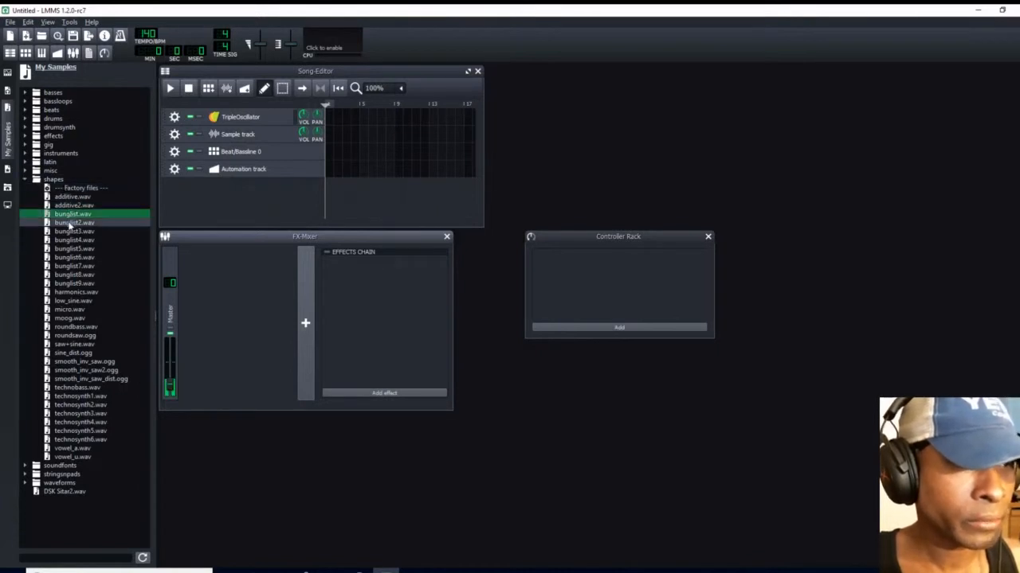
click(72, 249)
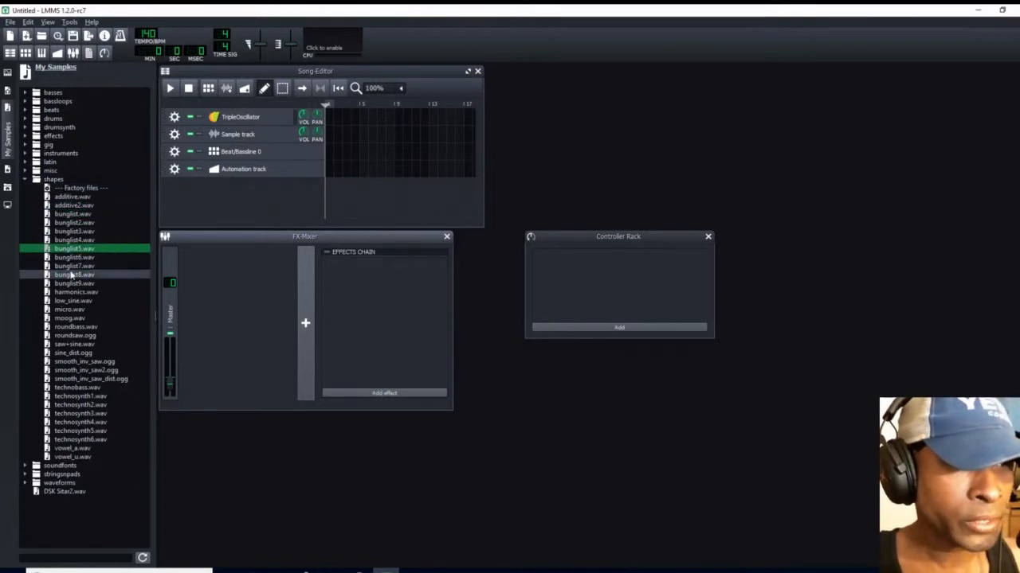
click(72, 274)
click(76, 336)
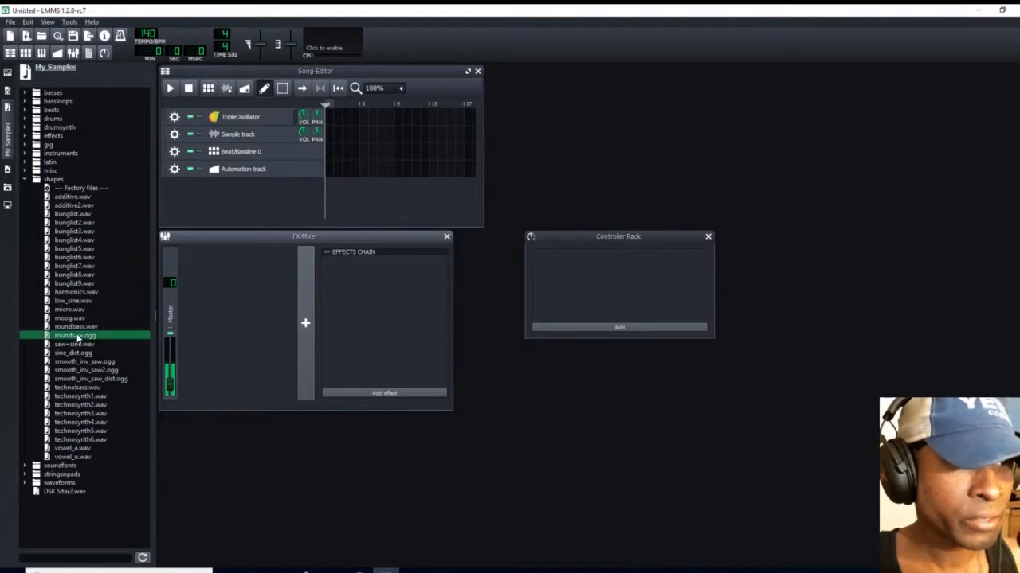
click(81, 388)
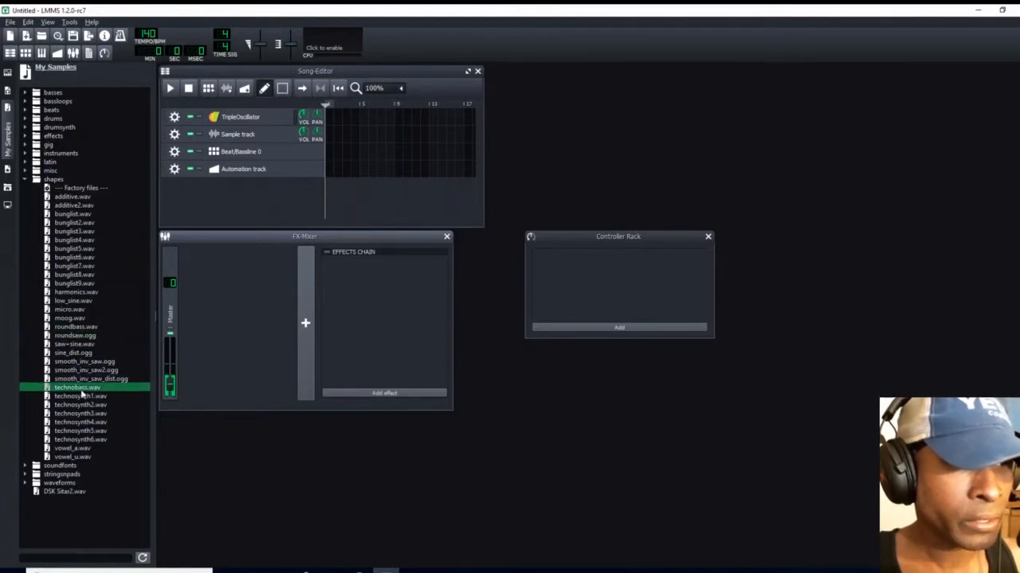
click(80, 422)
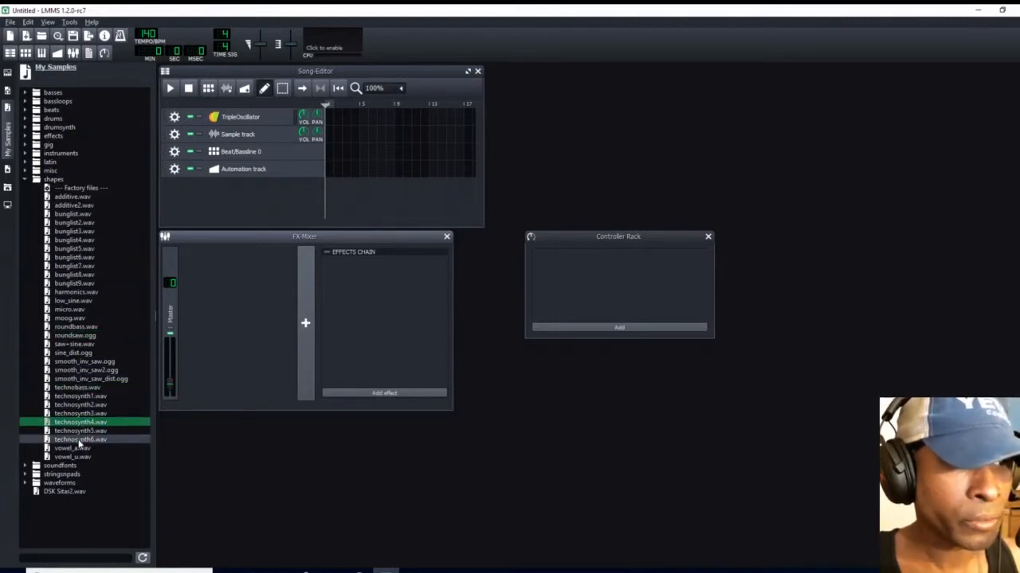
click(78, 440)
click(78, 431)
click(78, 423)
click(77, 404)
click(74, 396)
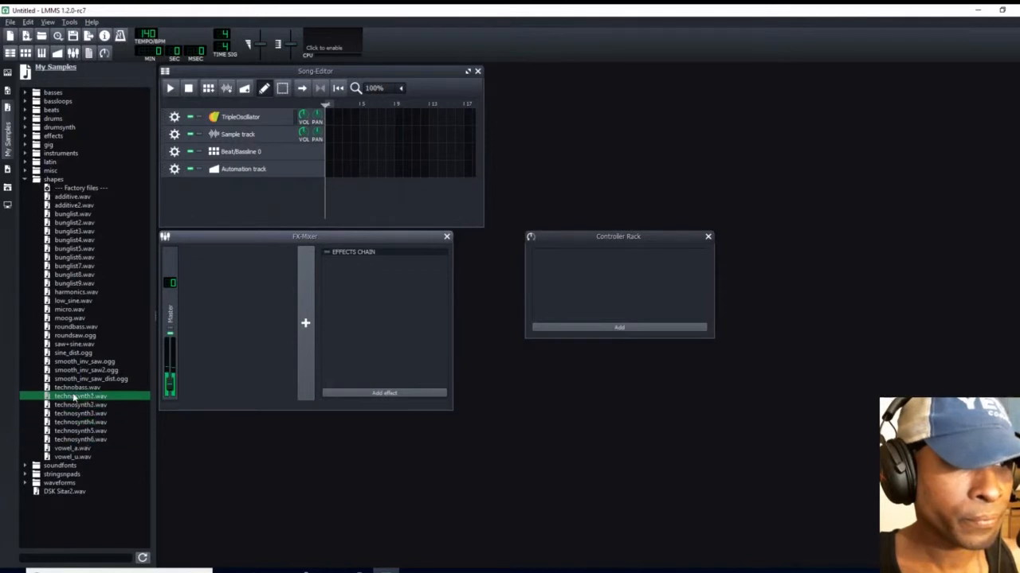
click(74, 387)
click(74, 379)
click(73, 371)
click(74, 362)
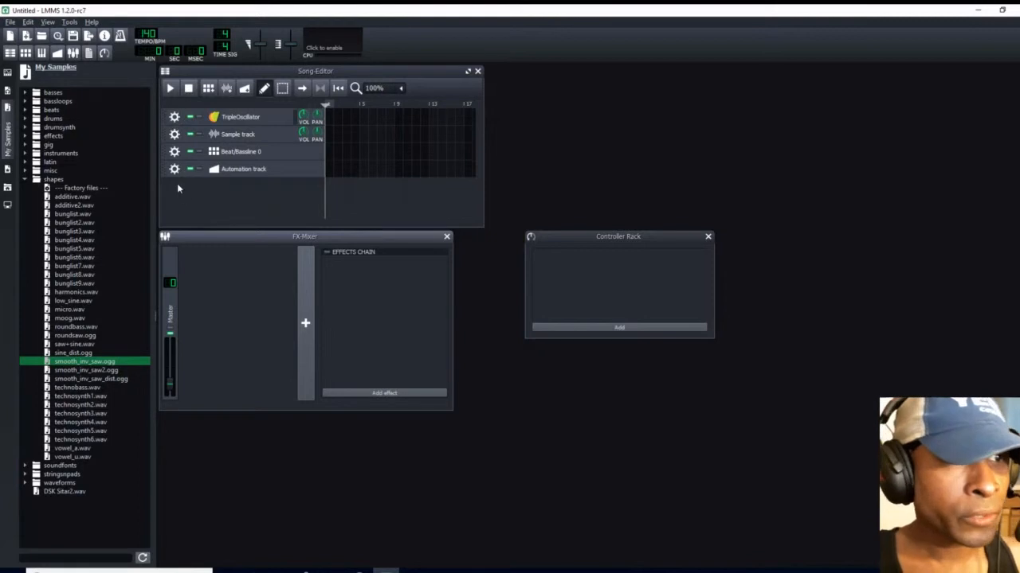
Close the Controller Rack and remove all four default tracks from the Song-Editor.
click(707, 237)
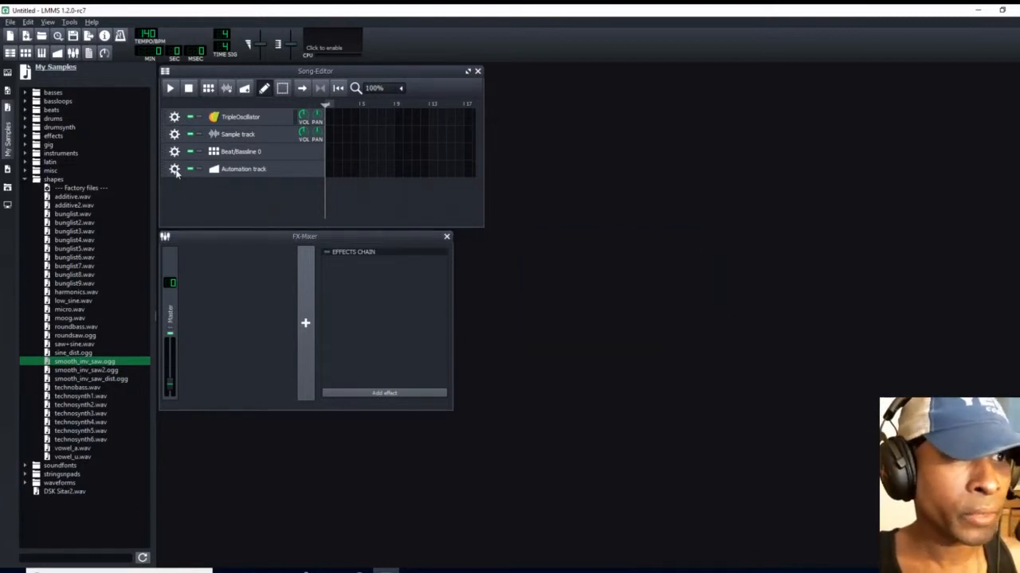
click(176, 171)
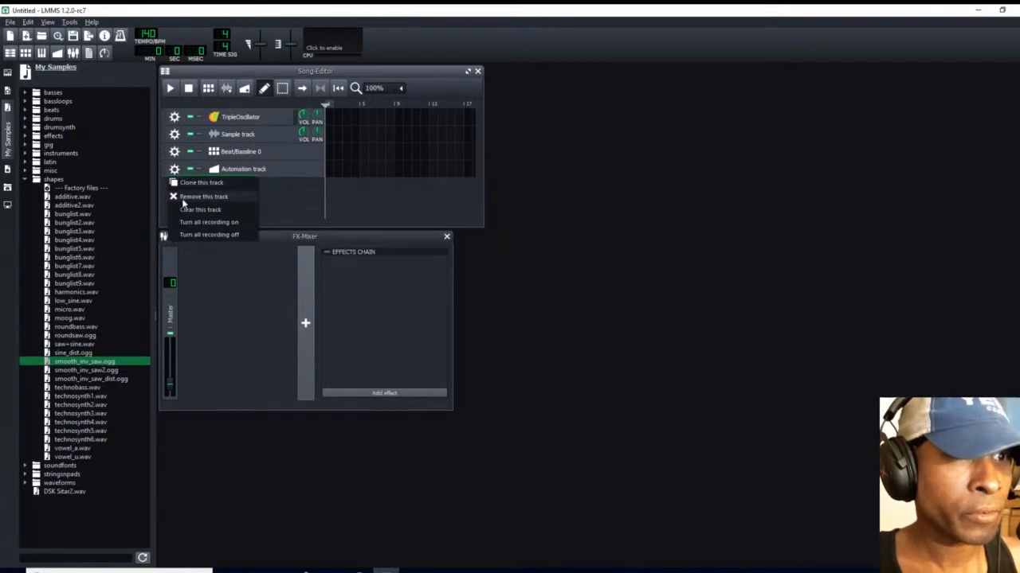
click(183, 199)
click(175, 151)
click(180, 179)
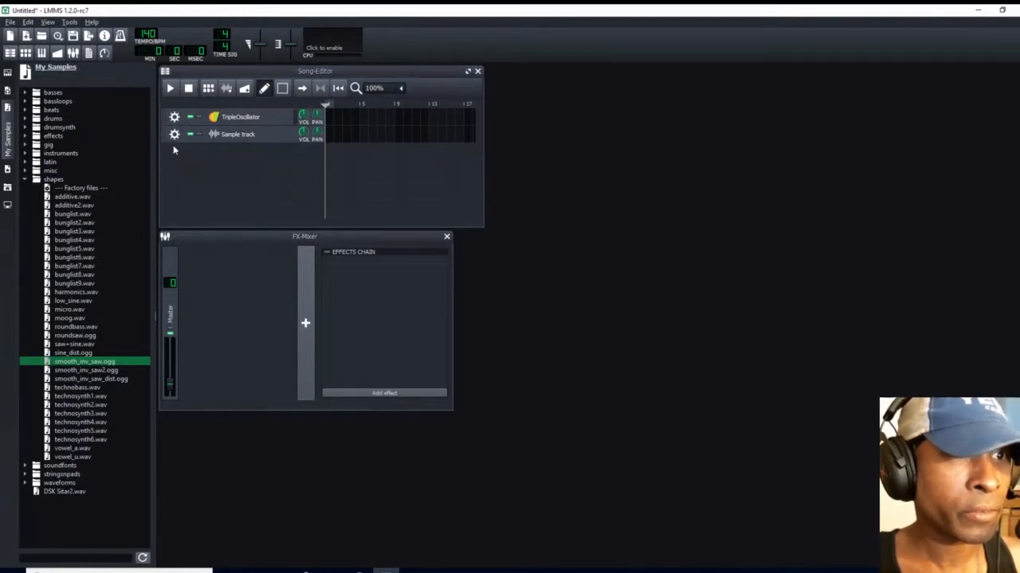
click(174, 134)
click(186, 163)
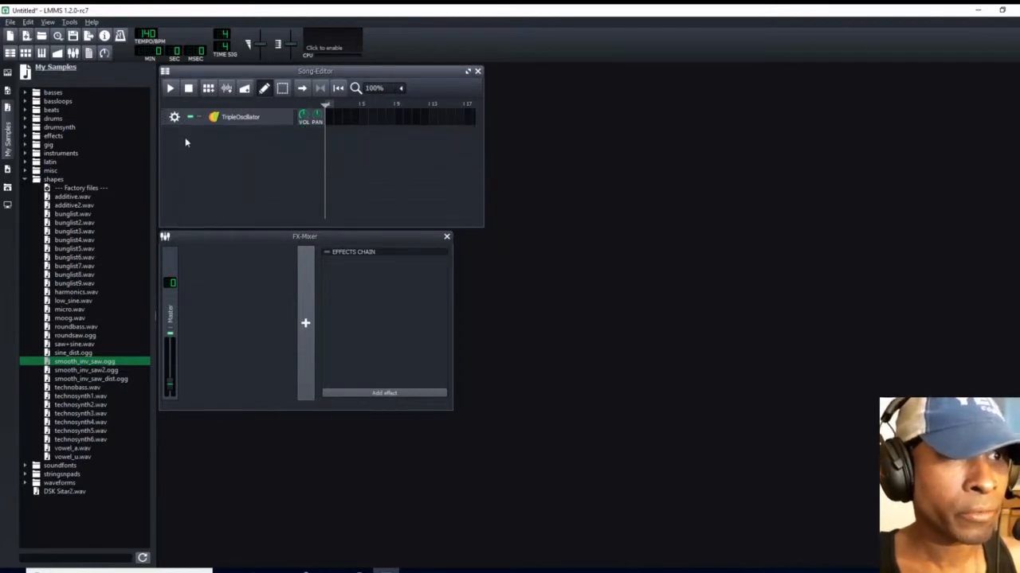
click(174, 116)
click(178, 147)
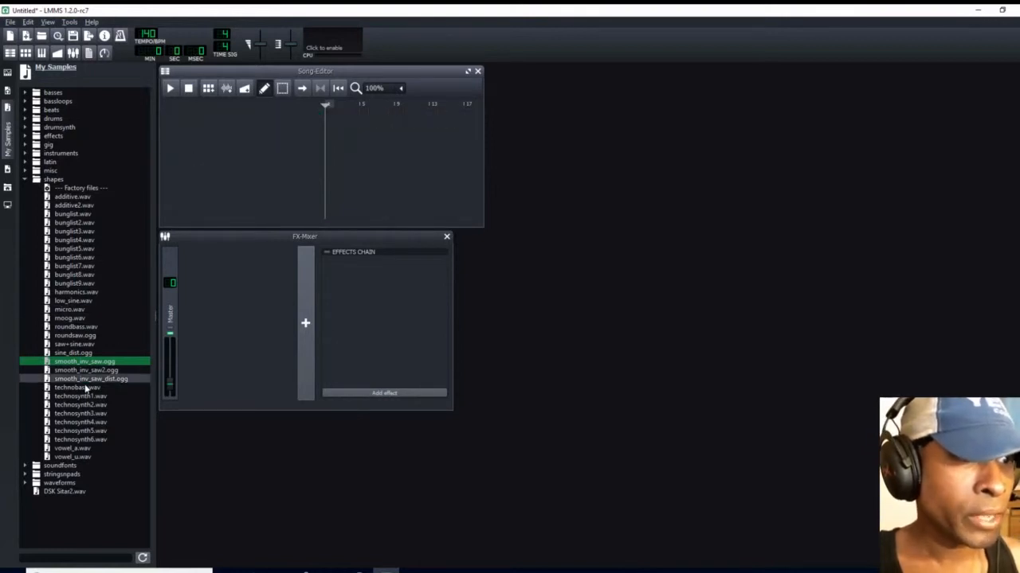
Add technosynth1.wav from the shapes folder to the Song-Editor as a track and clone that track.
drag(80, 395, 223, 121)
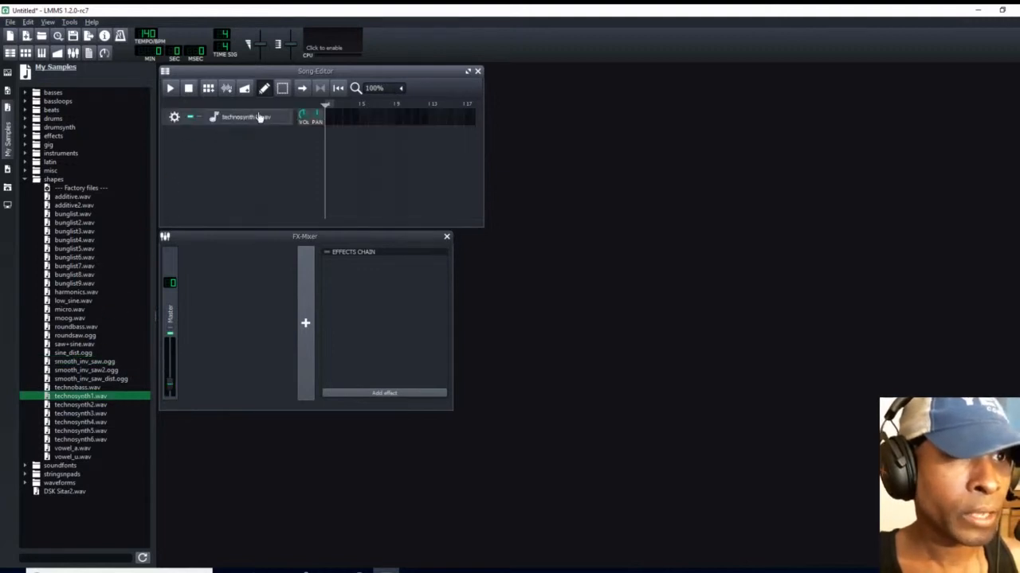
click(174, 118)
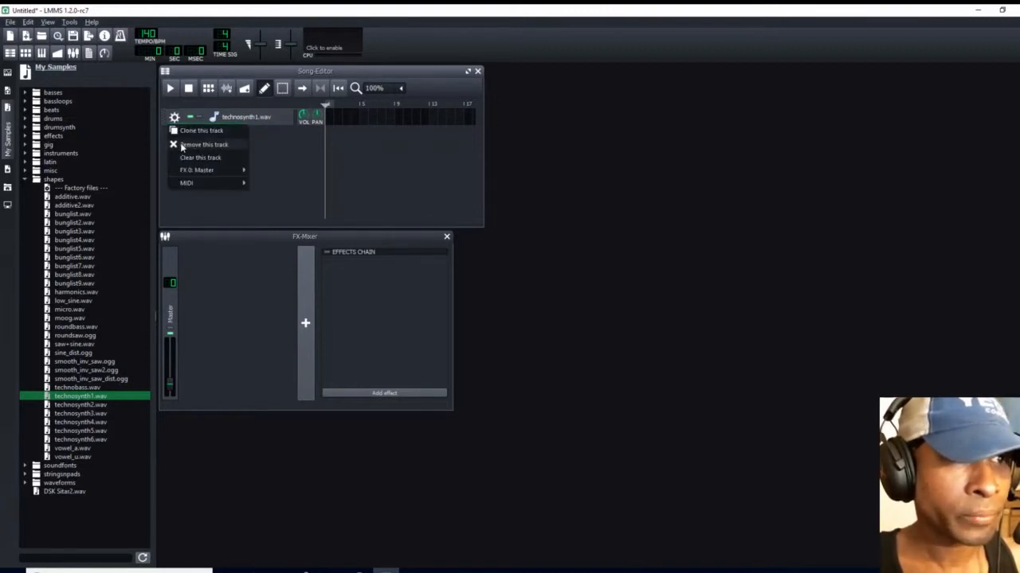
click(184, 131)
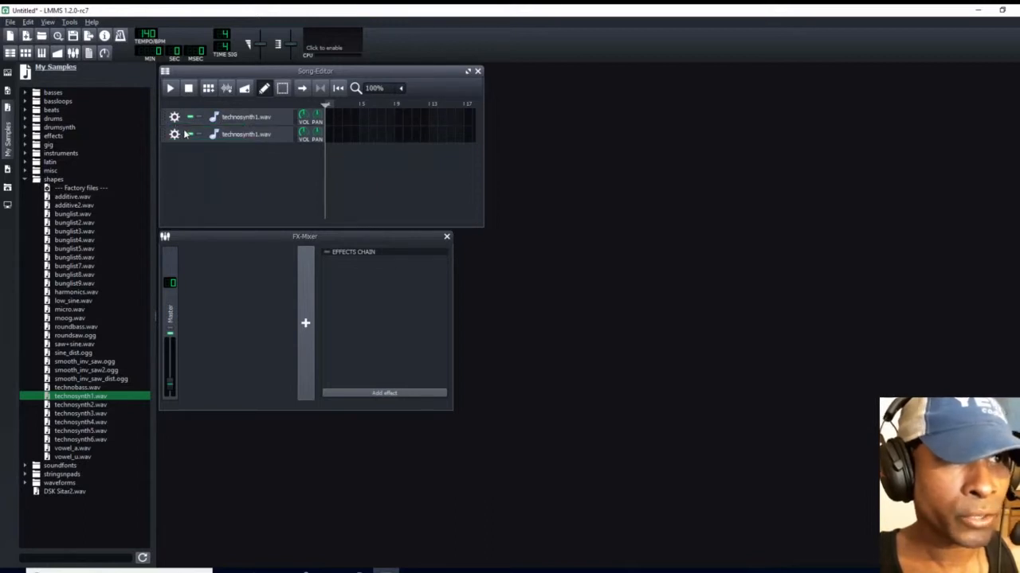
Rename the first technosynth1.wav track to TS1 and assign it to a new FX channel.
click(247, 119)
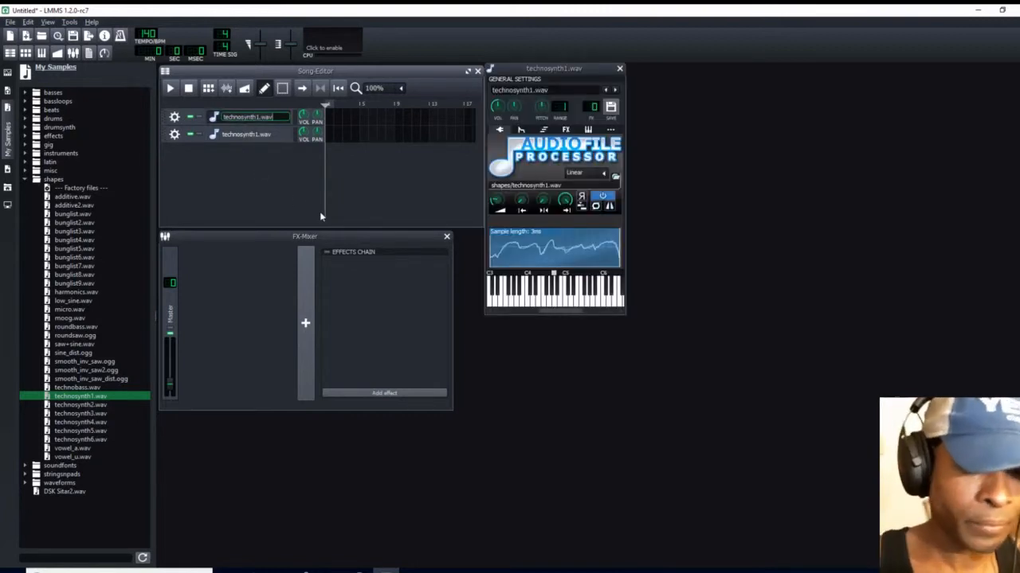
key(BackSpace)
text(TS1)
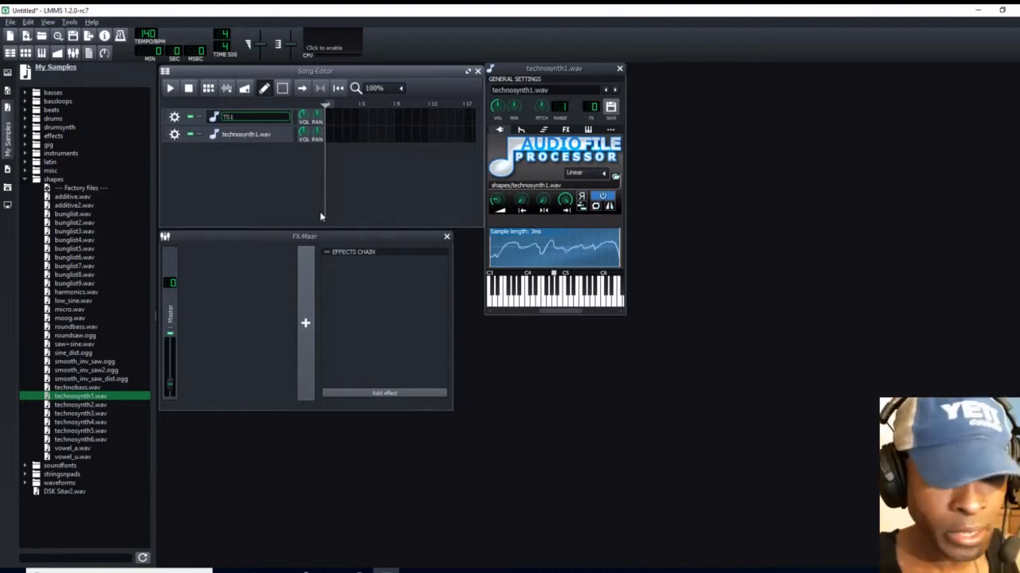
key(Return)
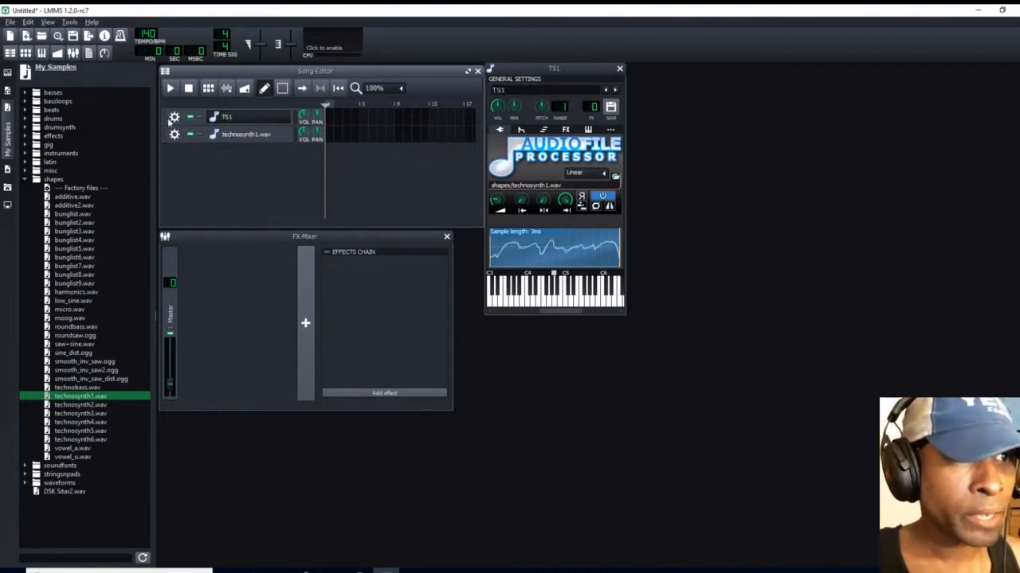
click(175, 118)
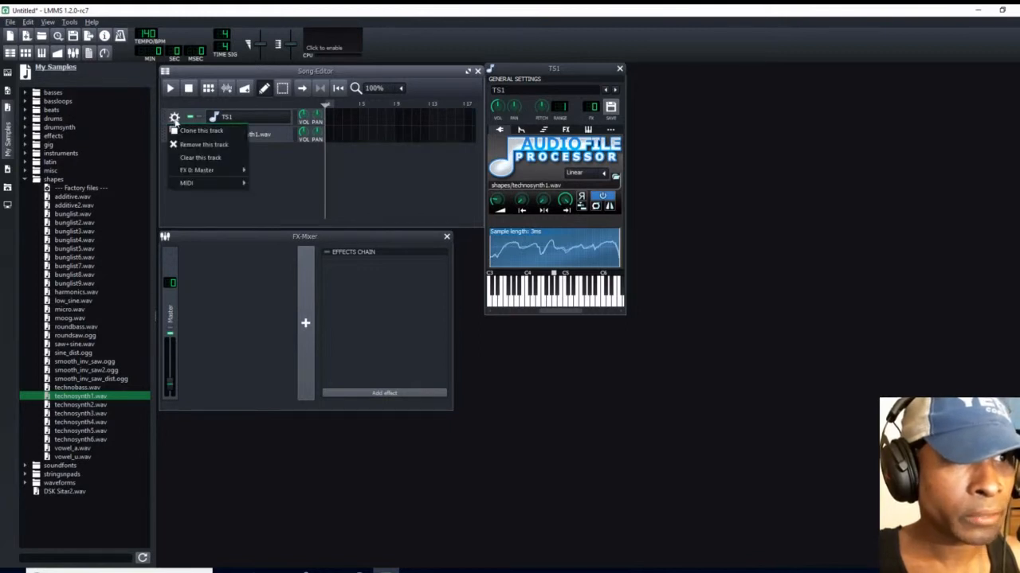
mouse_move(177, 169)
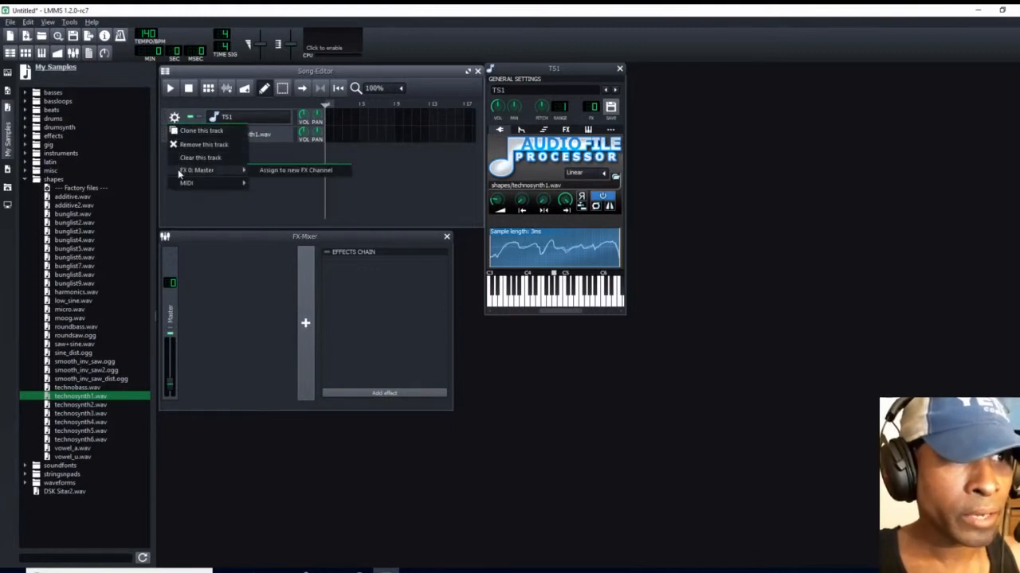
click(283, 172)
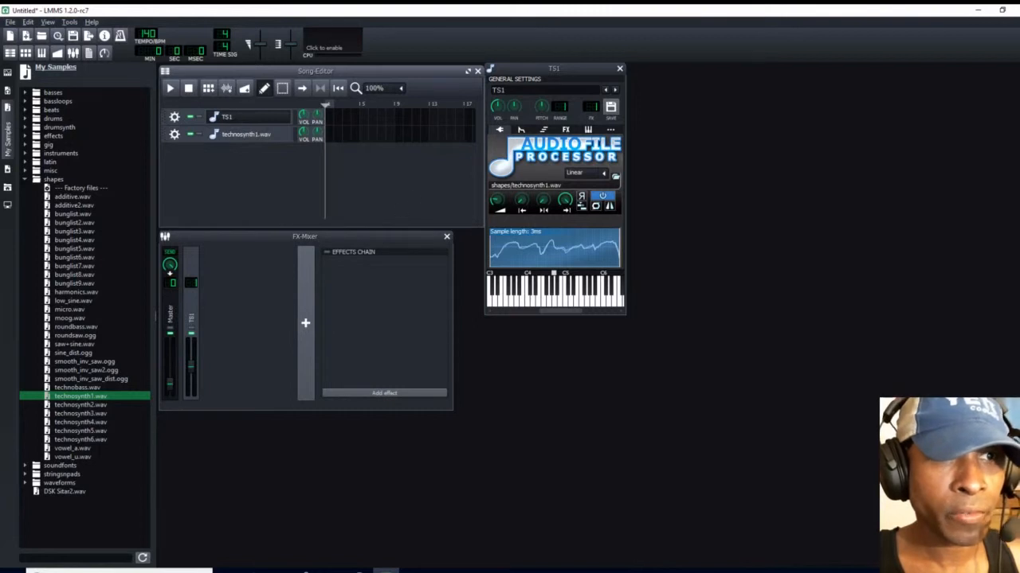
Rename the cloned technosynth1.wav track to TS2 and assign it to its own new FX channel.
click(237, 136)
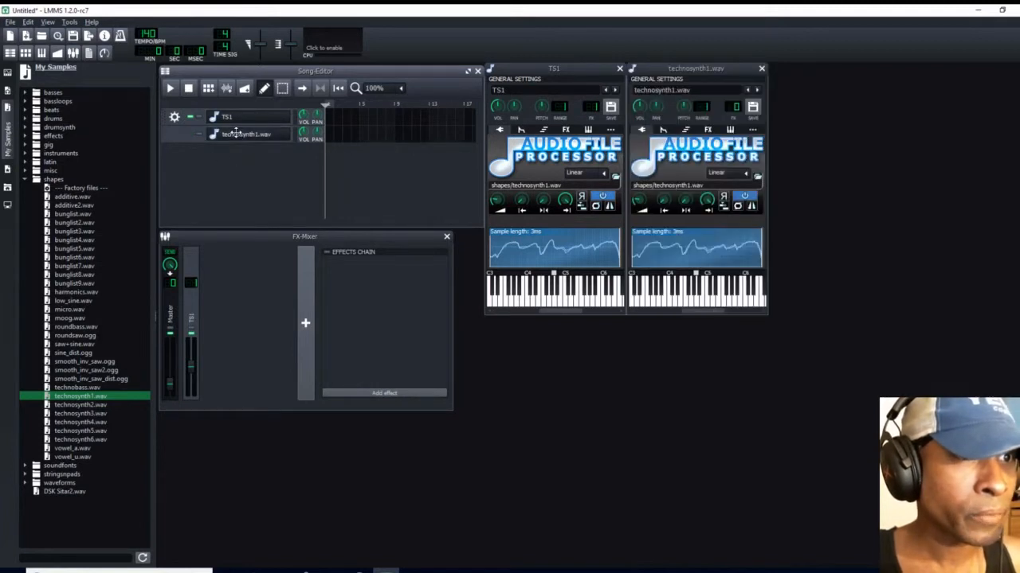
click(237, 135)
click(237, 135)
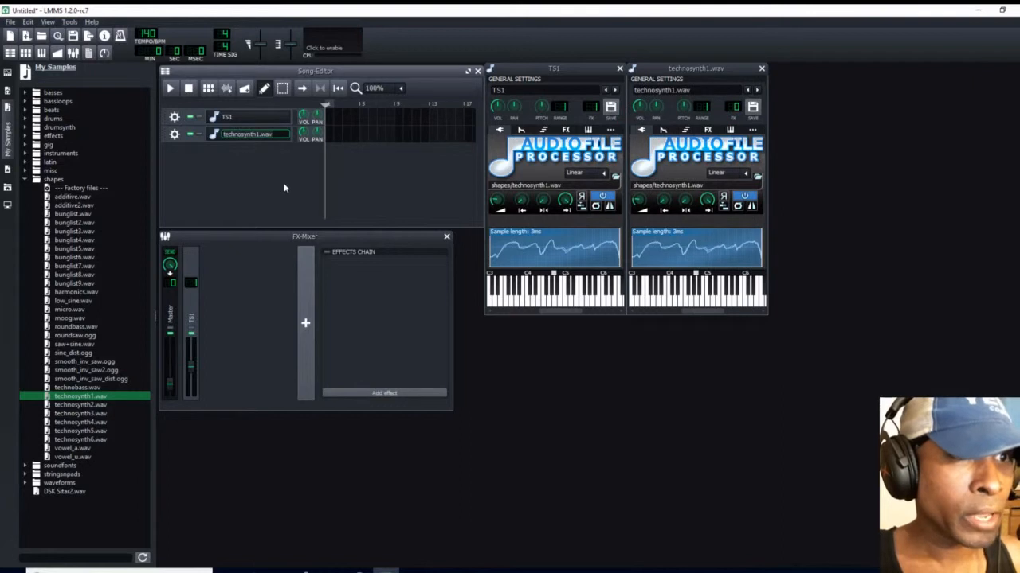
key(BackSpace)
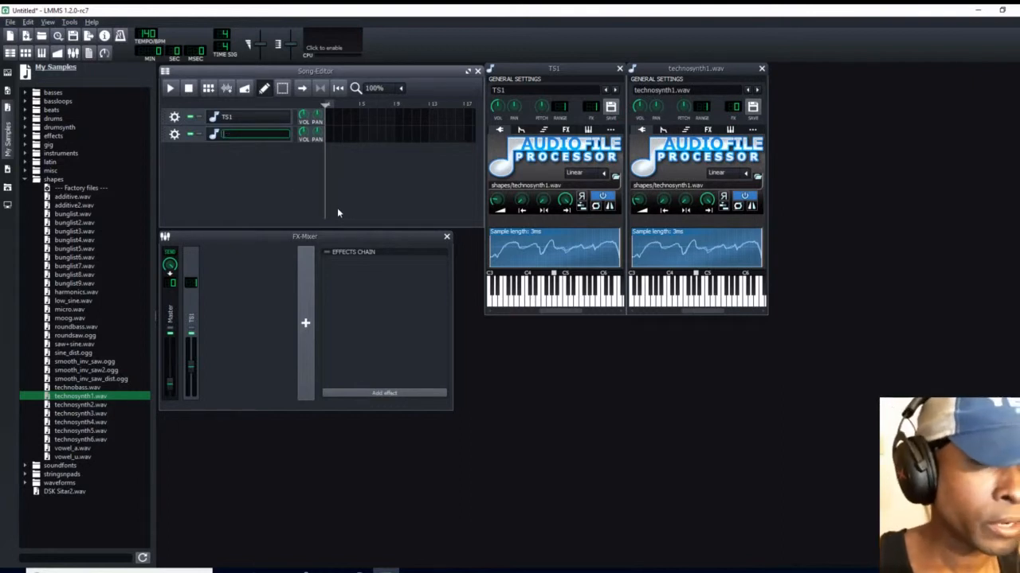
text(TS2)
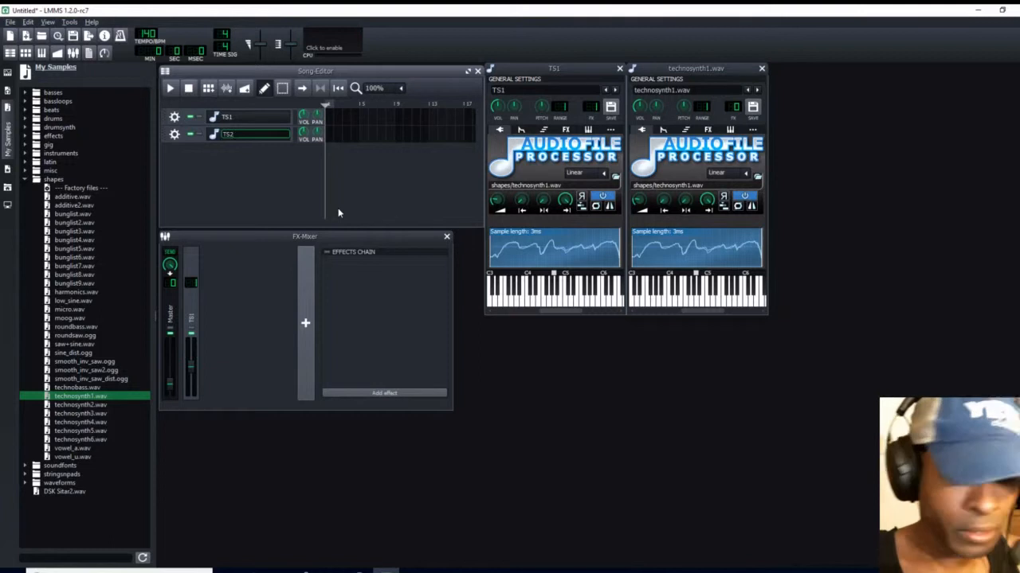
key(Return)
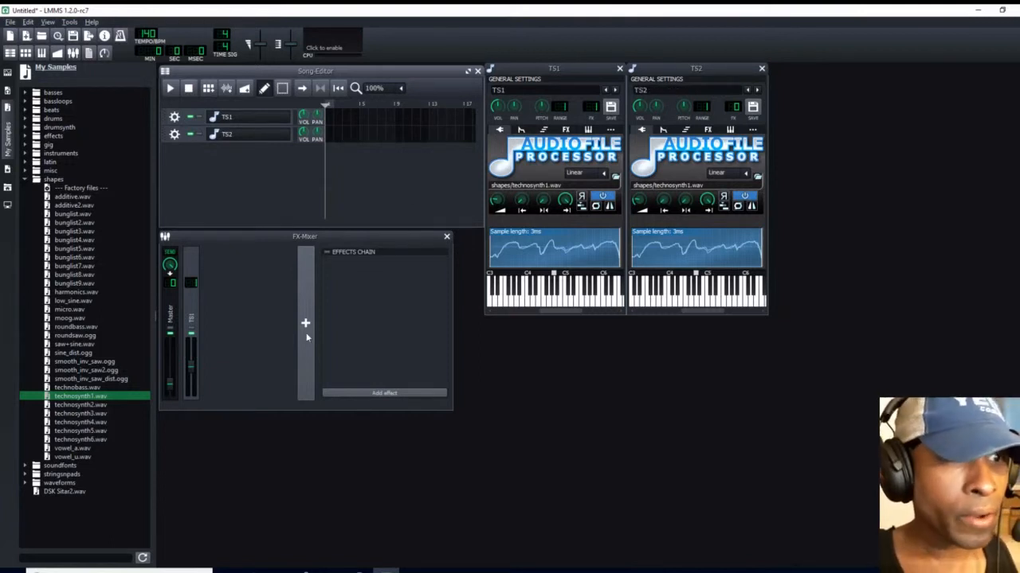
click(174, 134)
mouse_move(183, 188)
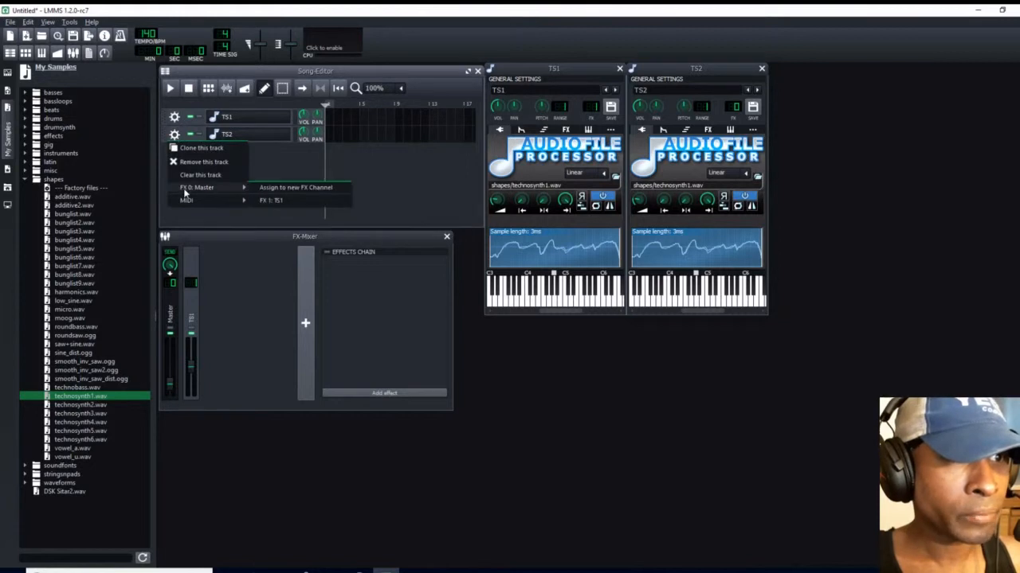
click(283, 189)
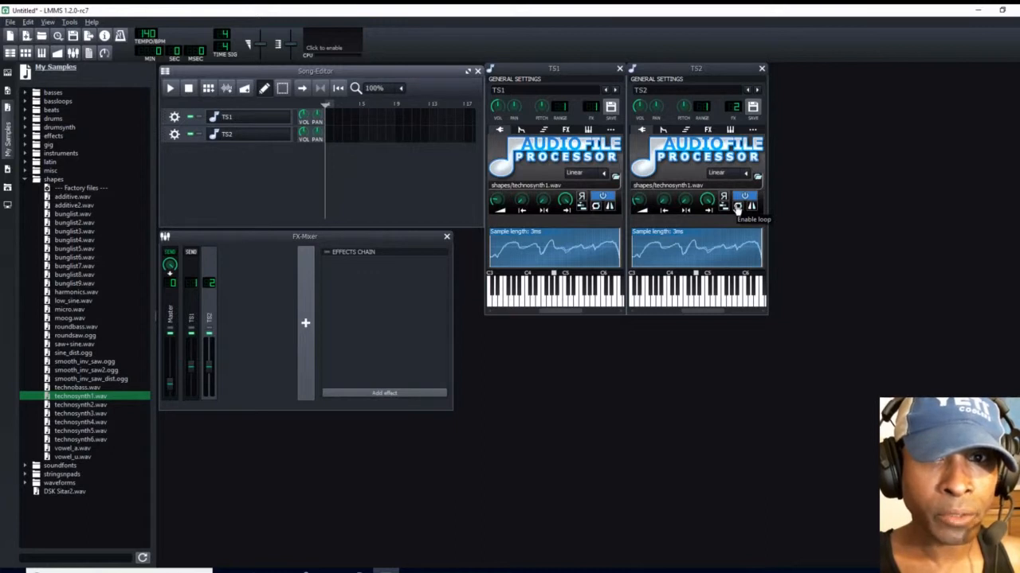
Close the TS1 instrument window and move the TS2 instrument window closer to the Song-Editor.
click(620, 71)
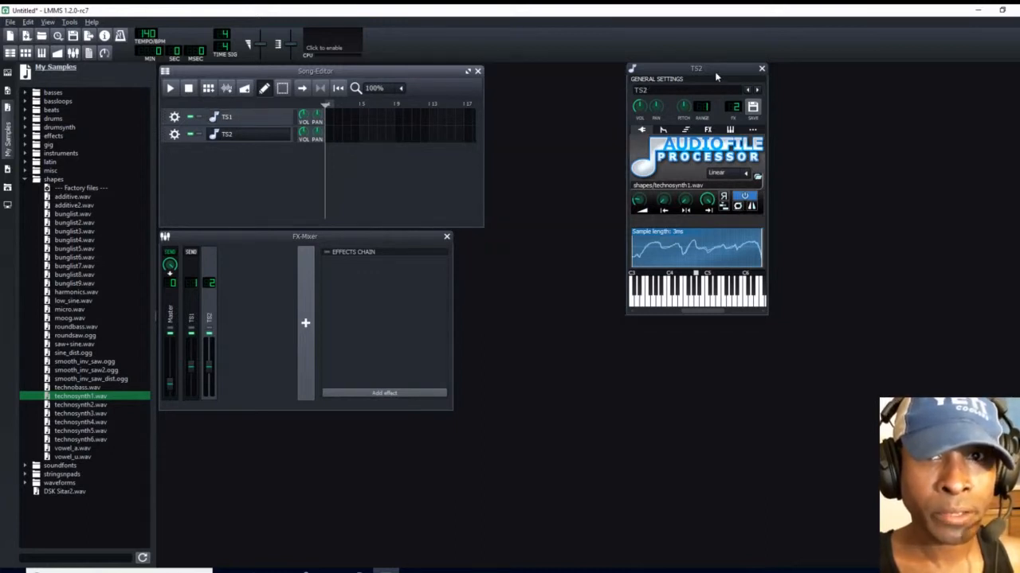
drag(717, 80, 595, 75)
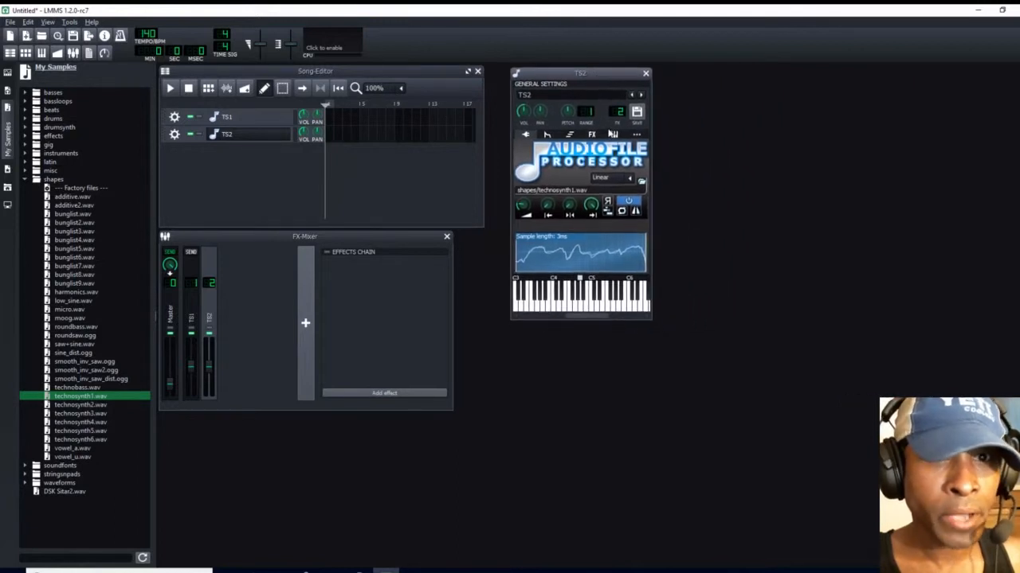
Enable looping for the TS2 sample and lower the TS2 instrument volume, auditioning the sound on its base note.
click(622, 212)
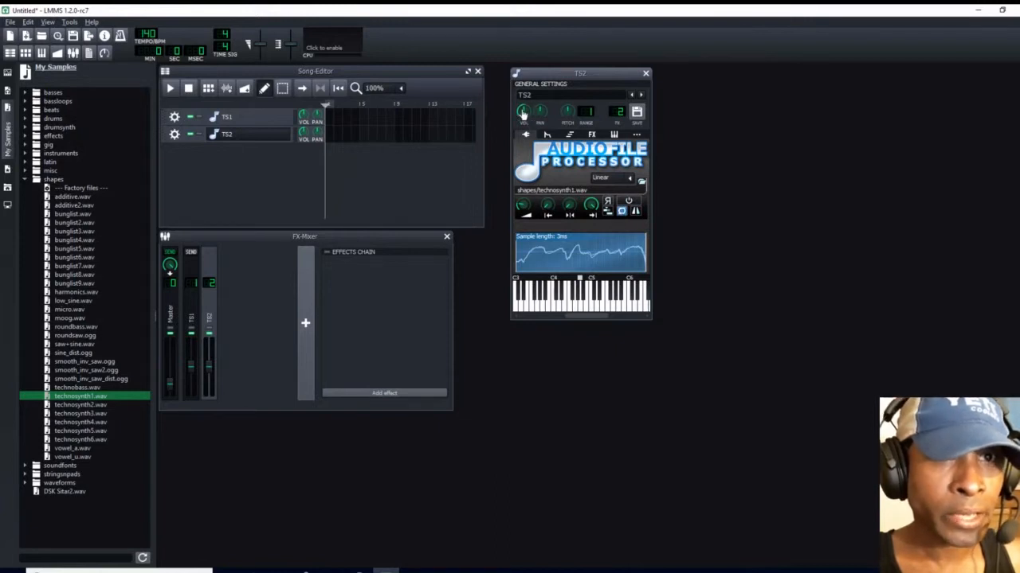
drag(522, 113, 523, 118)
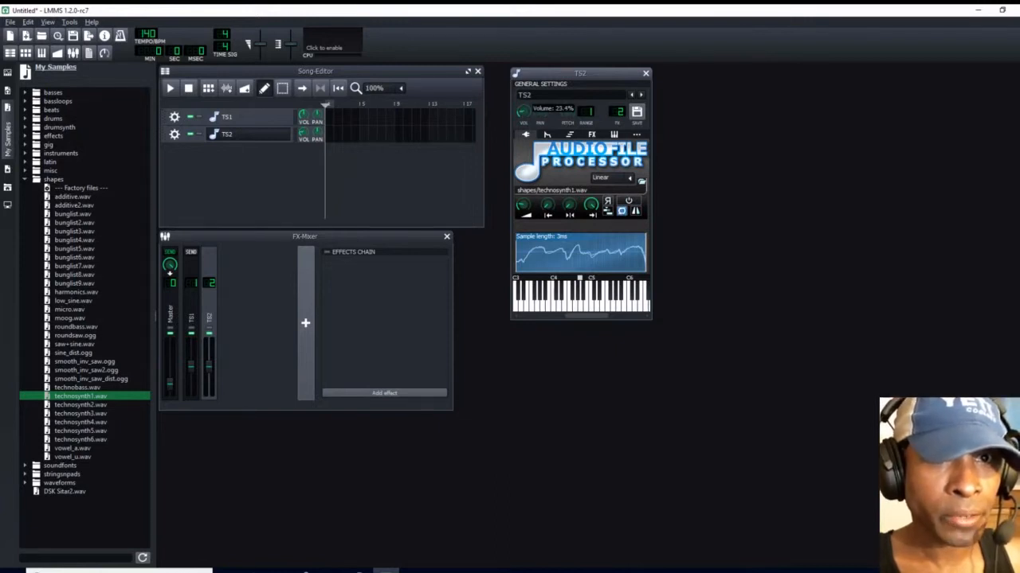
drag(524, 135, 523, 136)
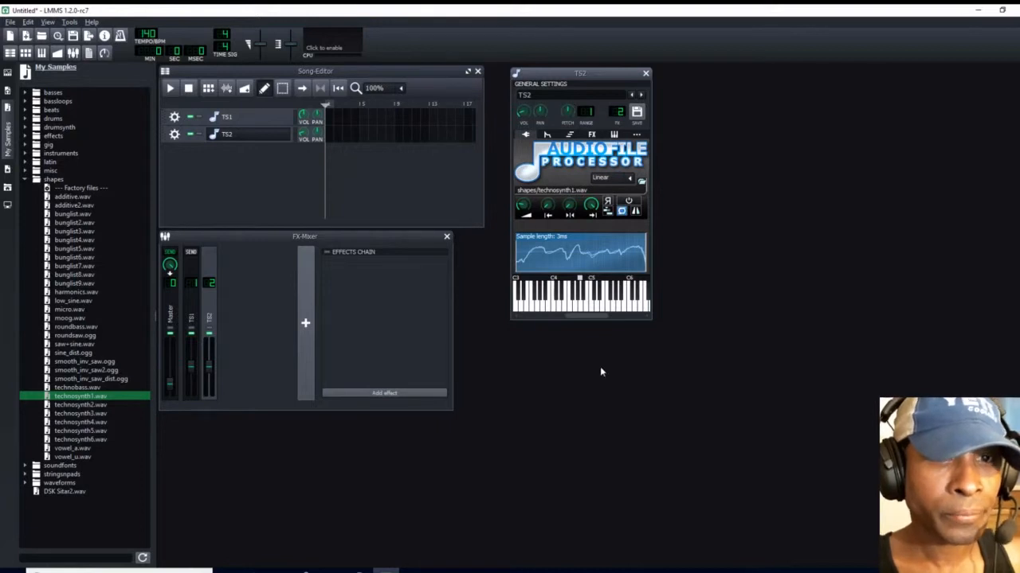
click(579, 310)
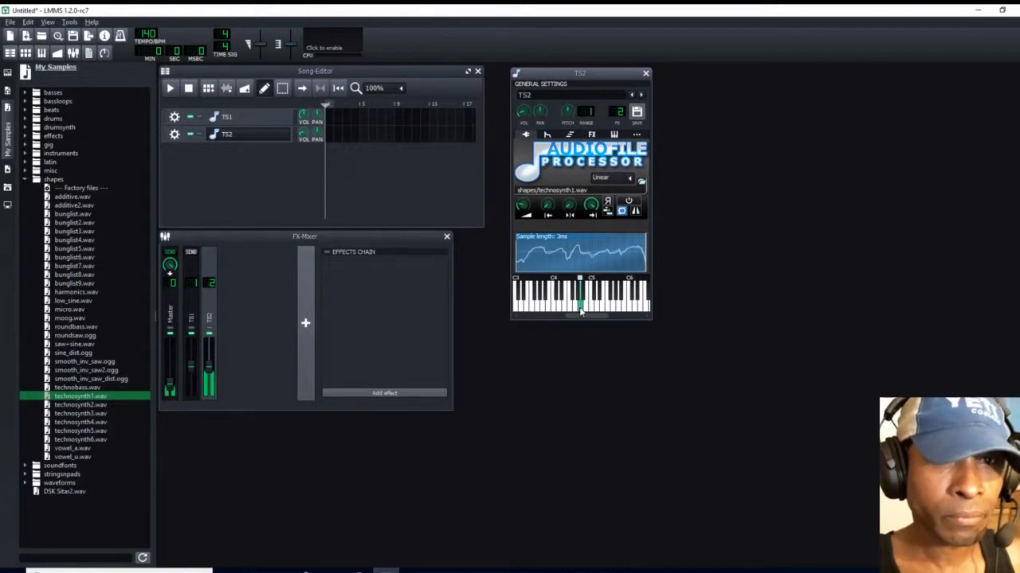
drag(522, 113, 524, 128)
click(582, 309)
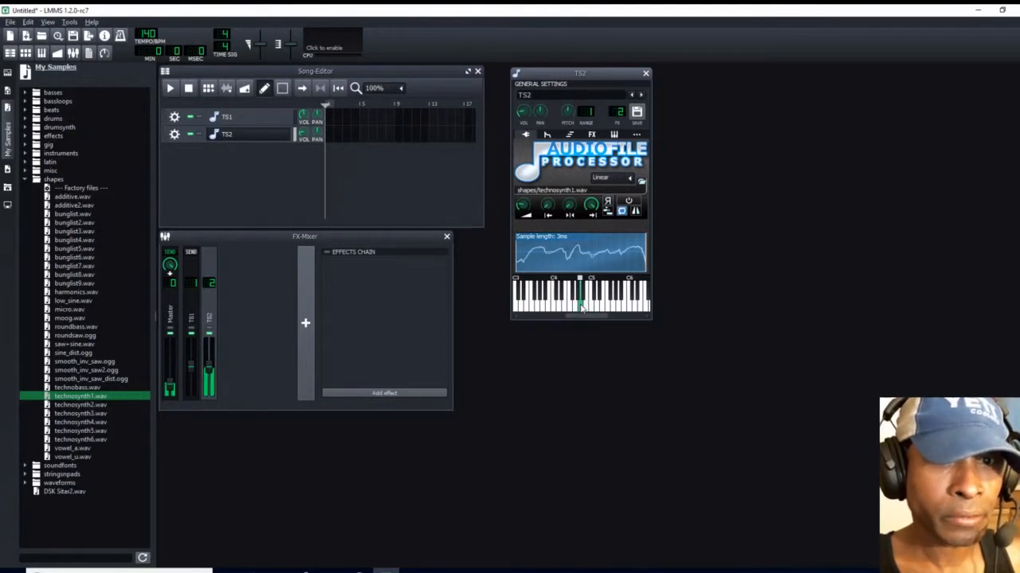
drag(523, 113, 523, 110)
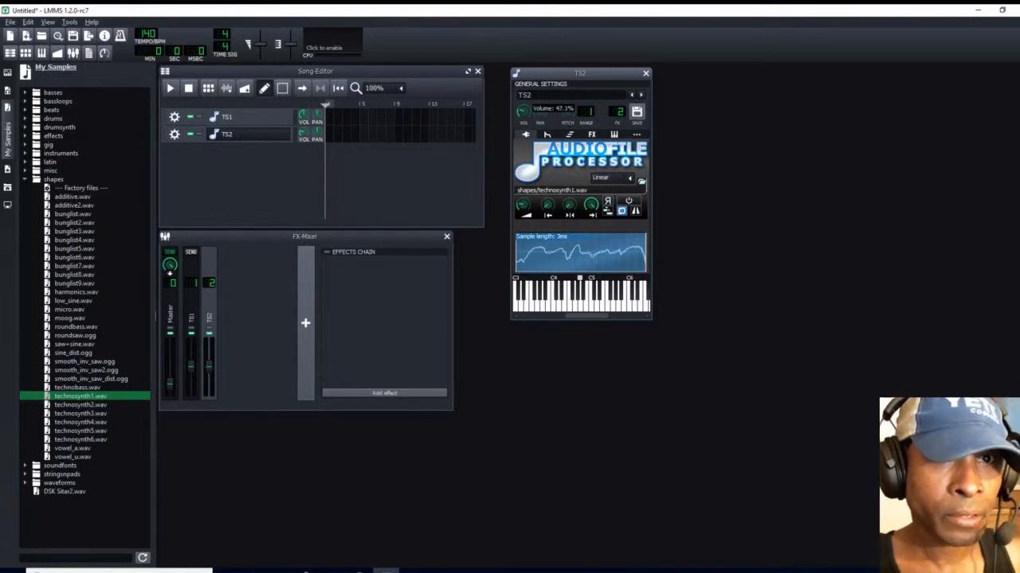
drag(523, 112, 523, 108)
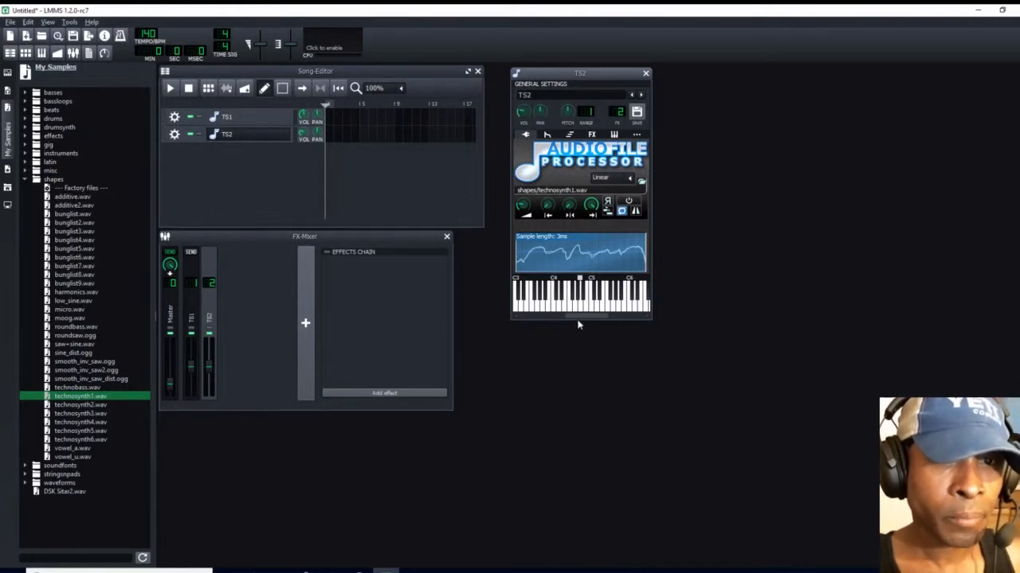
click(581, 309)
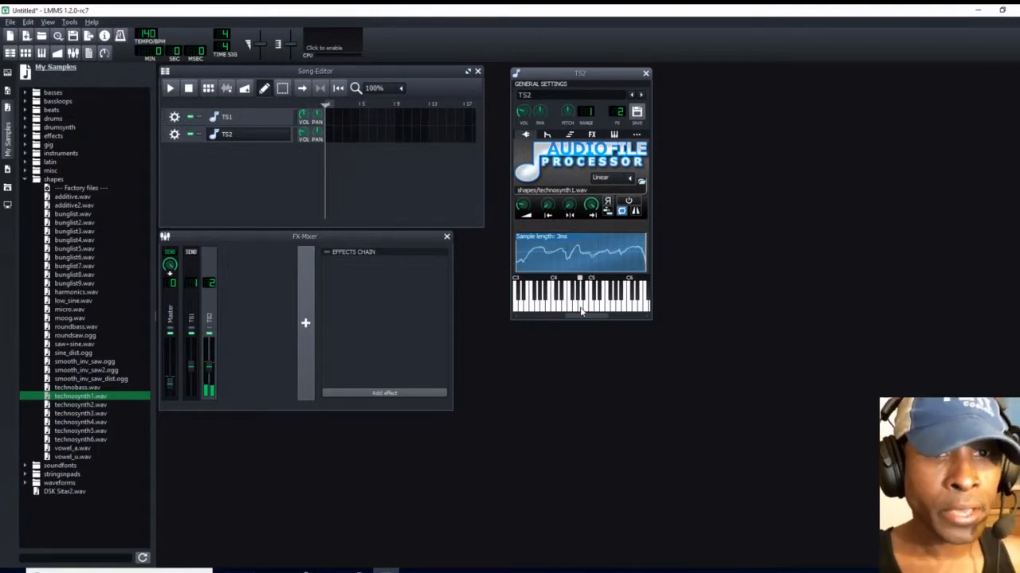
click(581, 309)
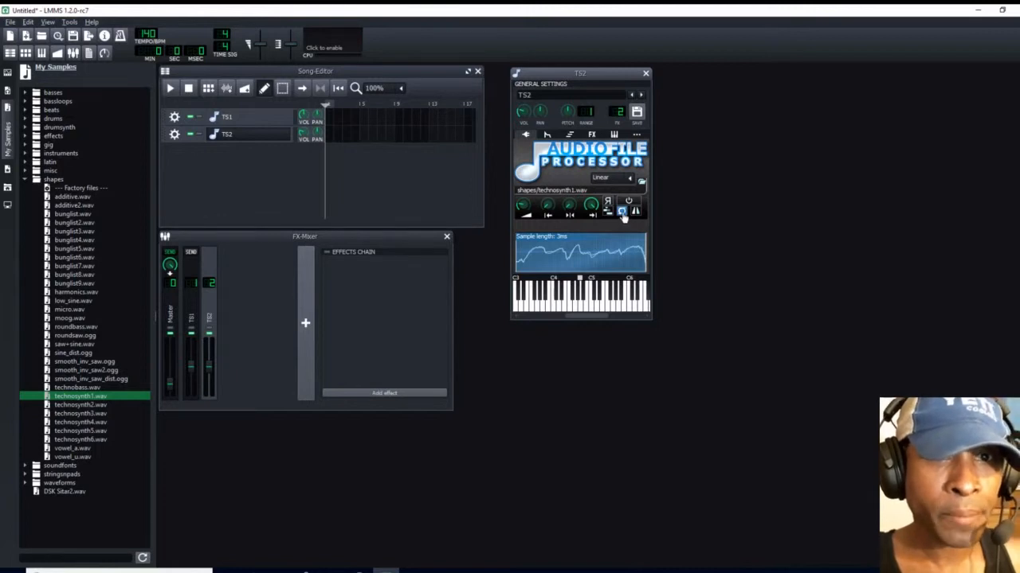
Raise the amount of TS2's volume envelope, set its attack to 0.005, and audition the result on the base note.
click(295, 122)
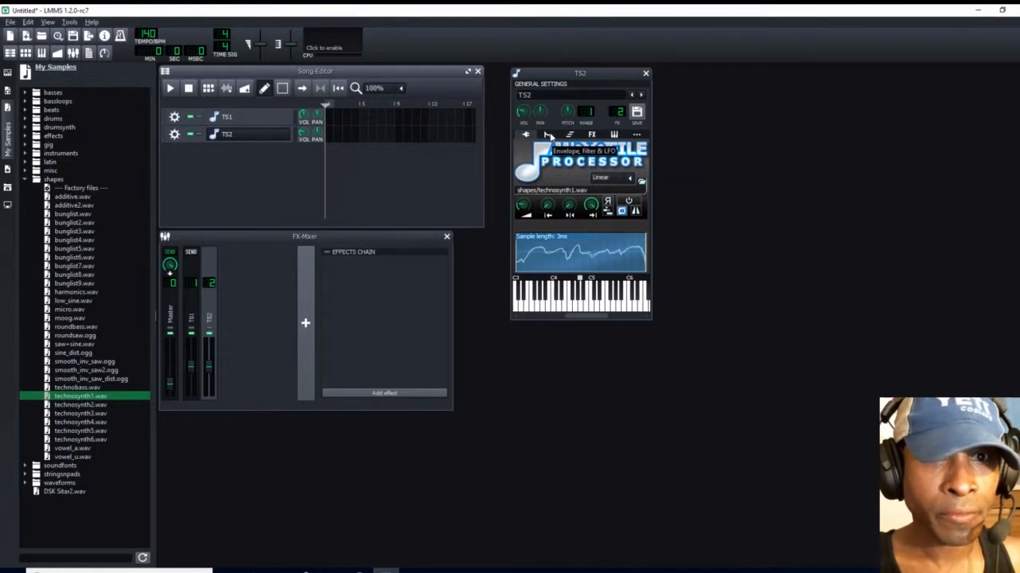
click(547, 135)
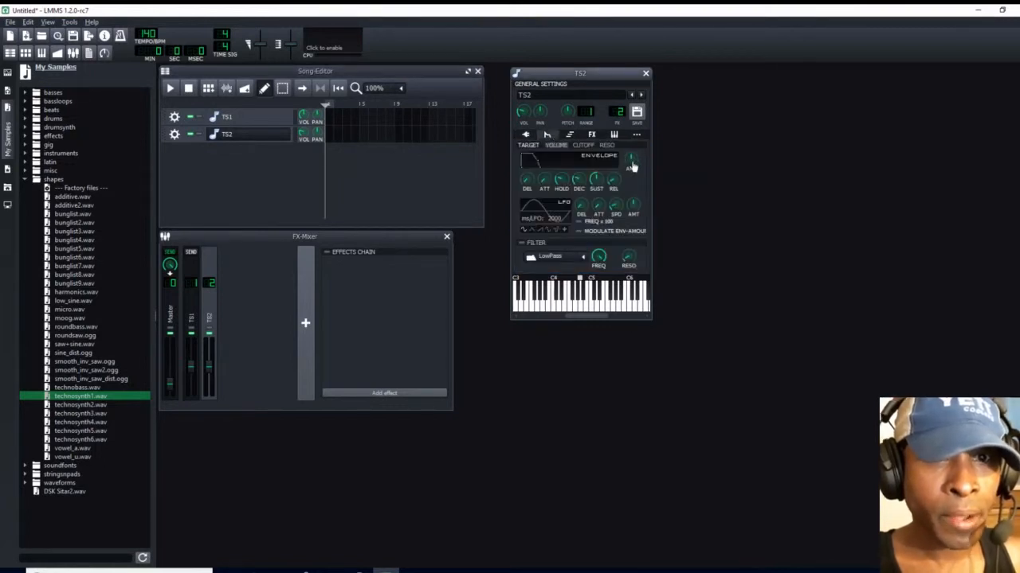
drag(633, 163, 633, 126)
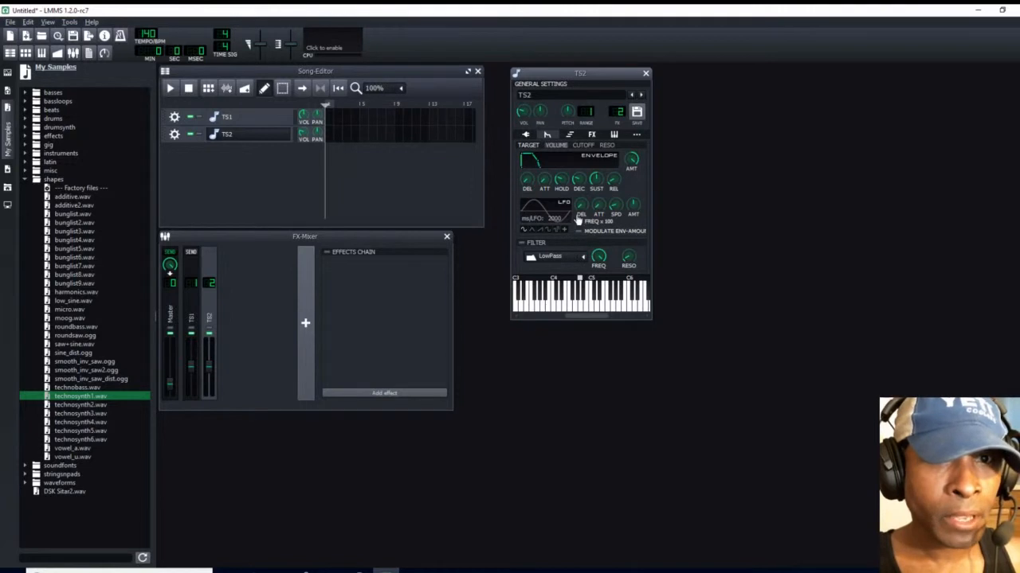
double_click(545, 182)
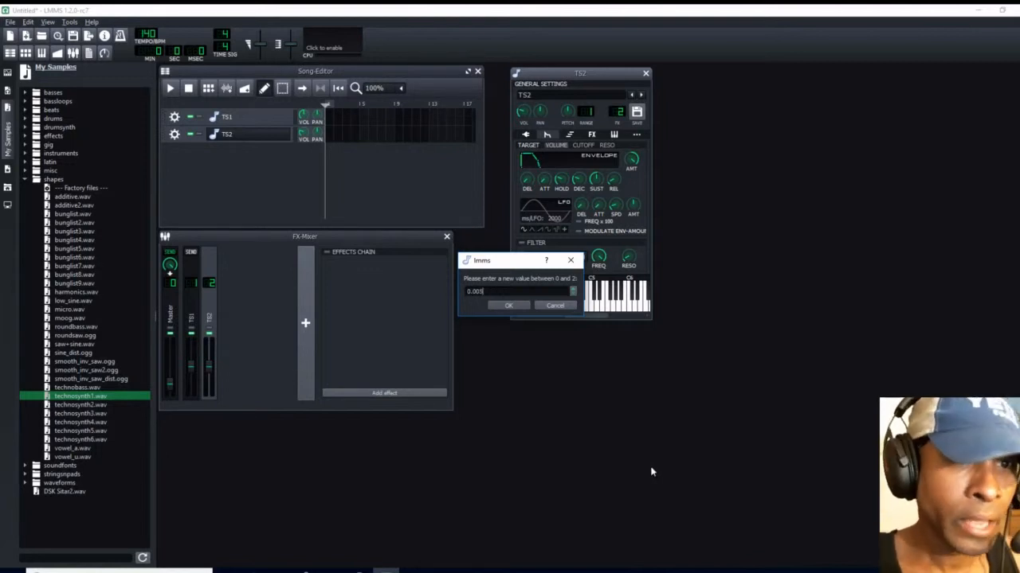
click(512, 307)
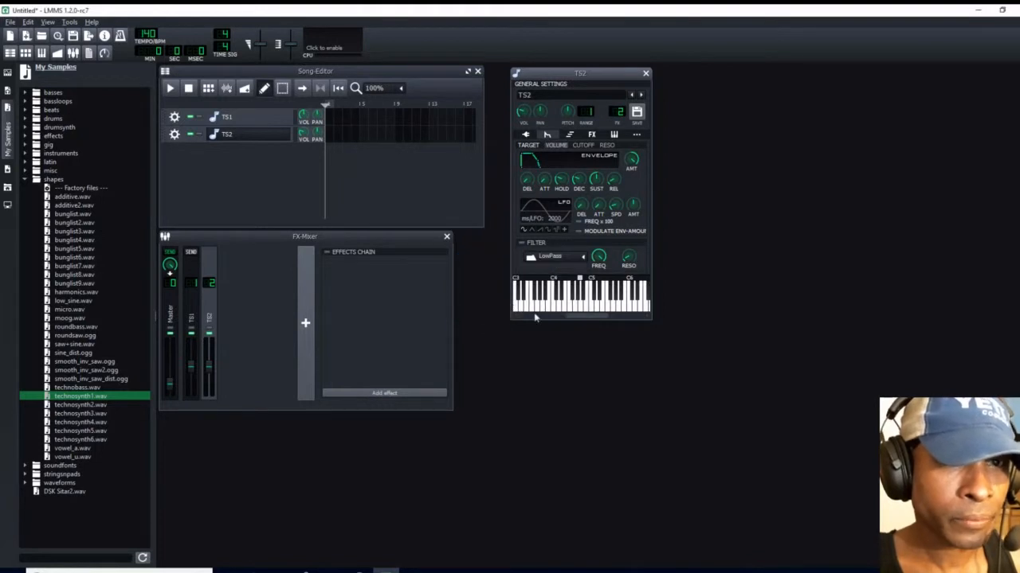
click(580, 308)
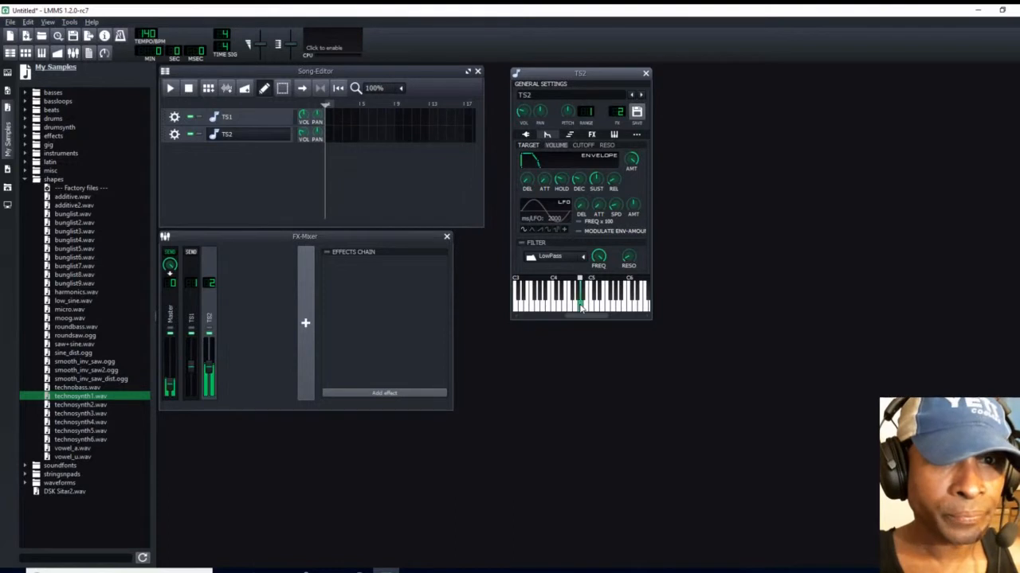
Consult the manual's section on creating notes with the computer keyboard and return to LMMS.
click(979, 11)
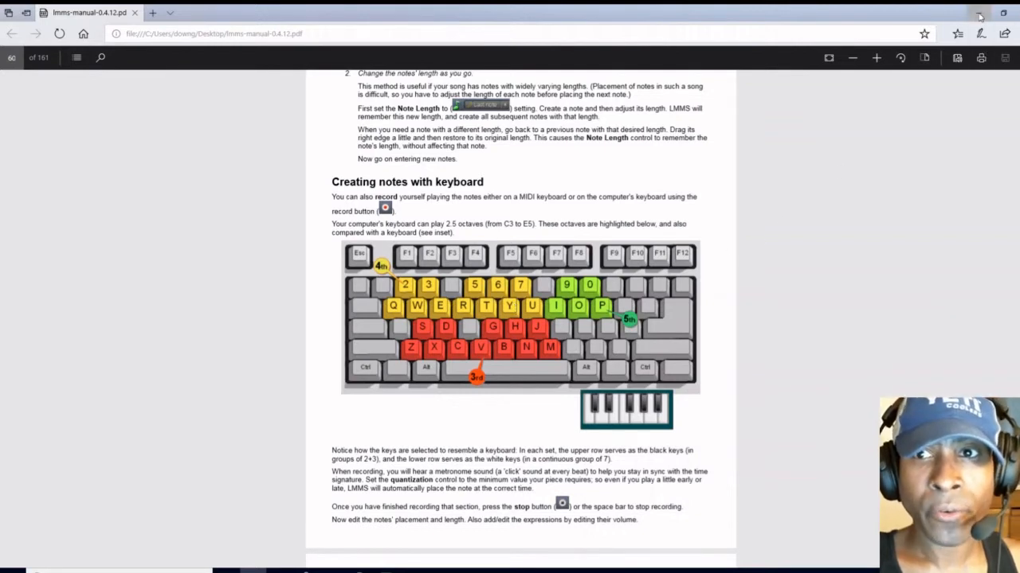
click(386, 571)
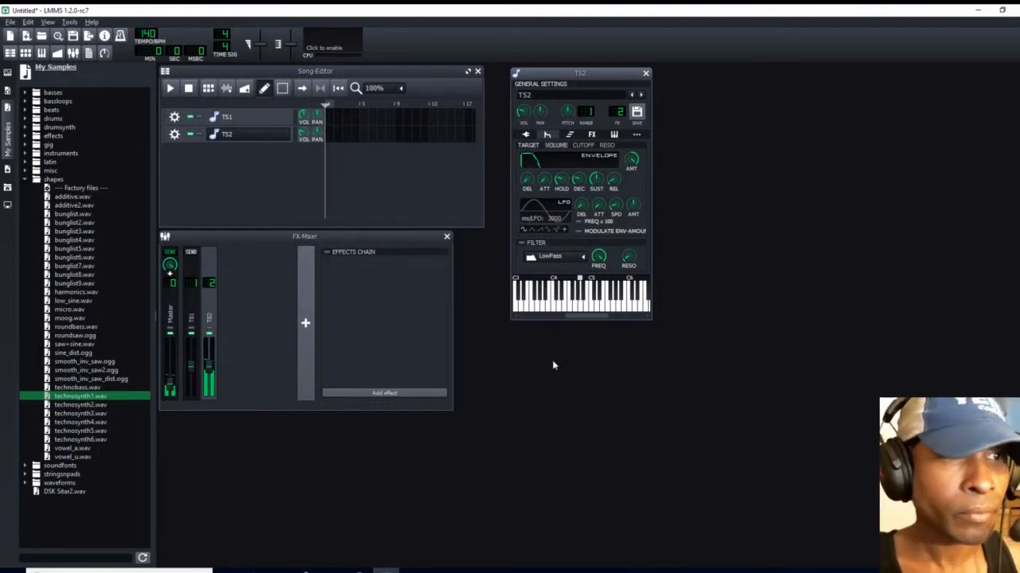
Open a TS2 pattern in the Piano-Roll with the instrument window moved aside, and mark the Diminished scale from A4.
drag(589, 74, 913, 77)
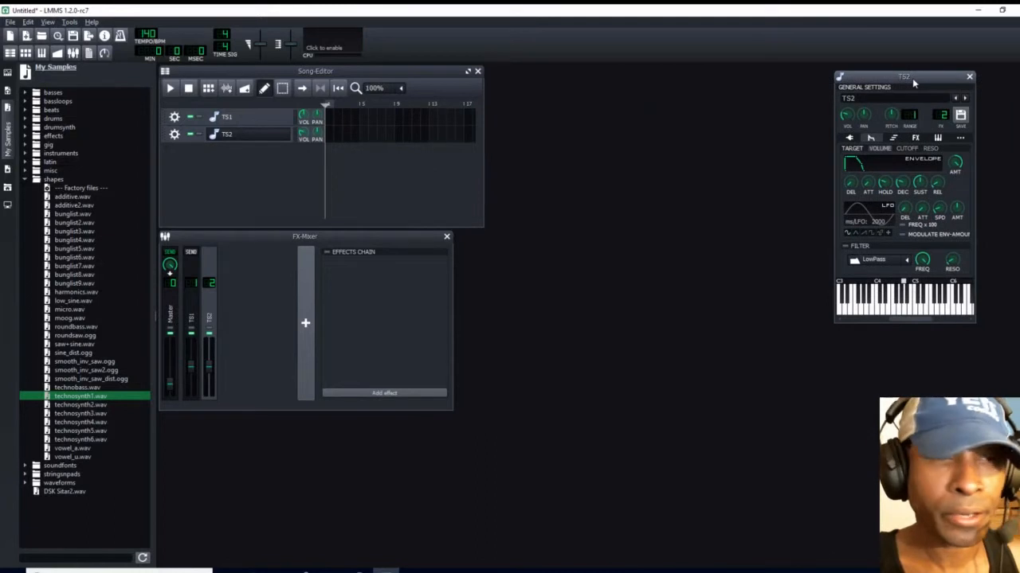
double_click(329, 141)
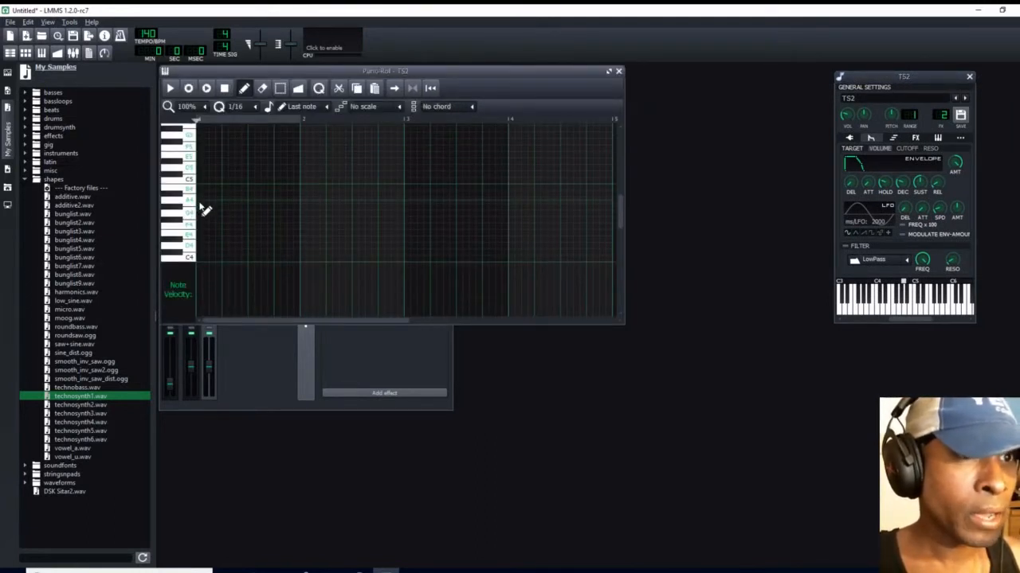
click(395, 108)
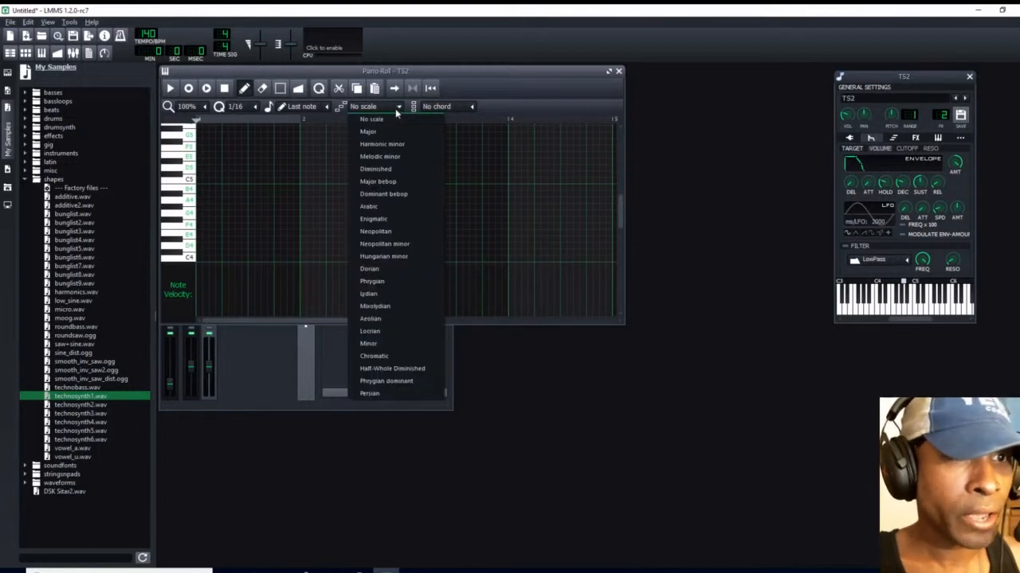
click(383, 169)
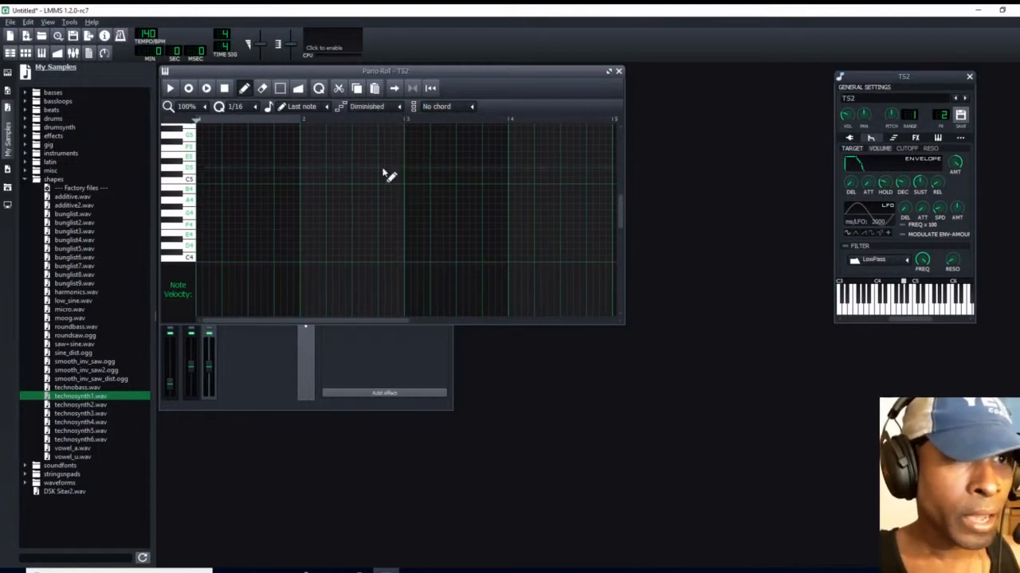
right_click(191, 205)
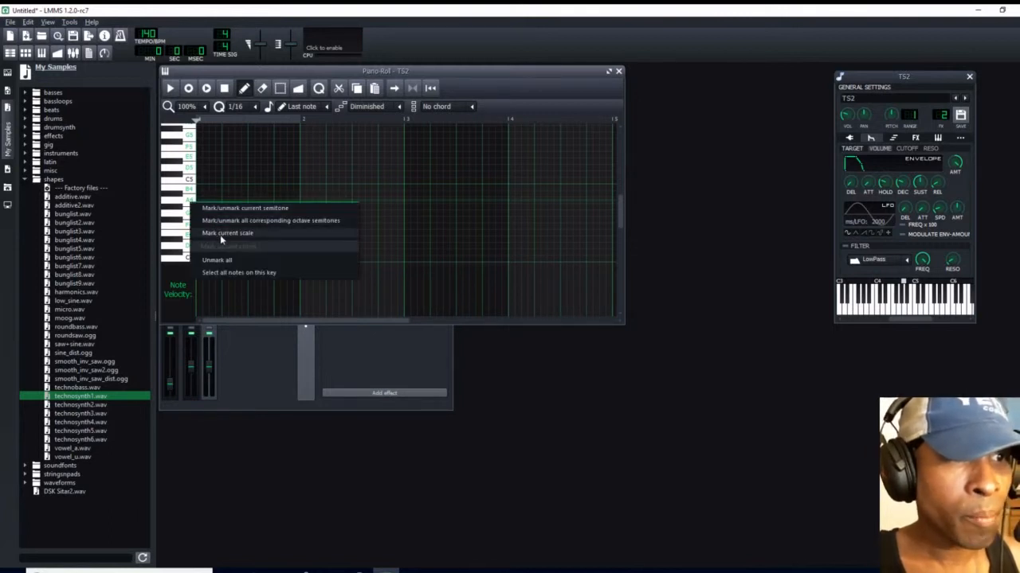
click(220, 233)
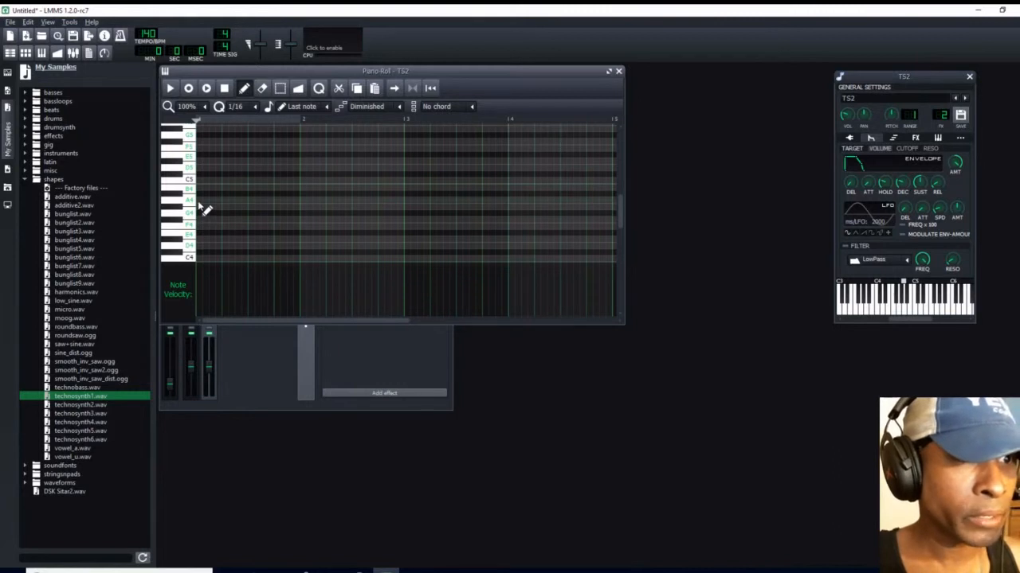
Write "Diminished A4" in the Project Notes and close them.
click(89, 53)
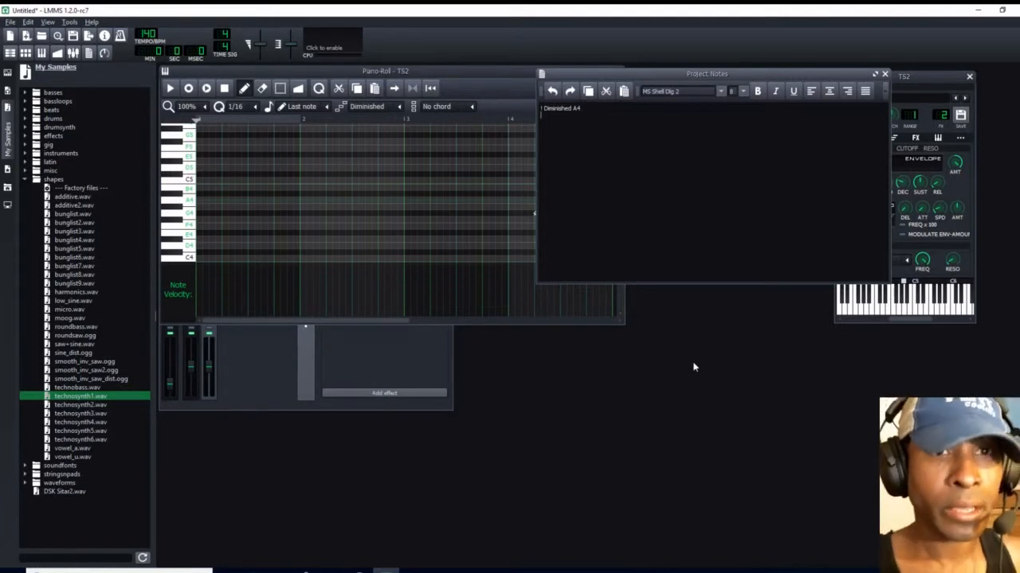
click(884, 75)
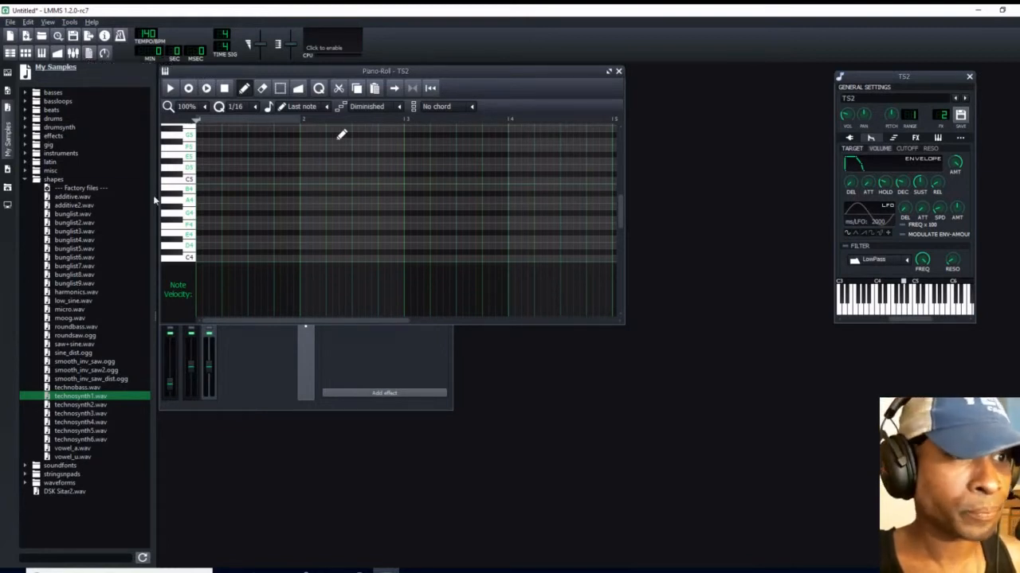
Enter one-bar notes A4, F#4 and B4 in bars 1 to 3, and half-bar notes A4 and G#4 in bar 4.
click(202, 201)
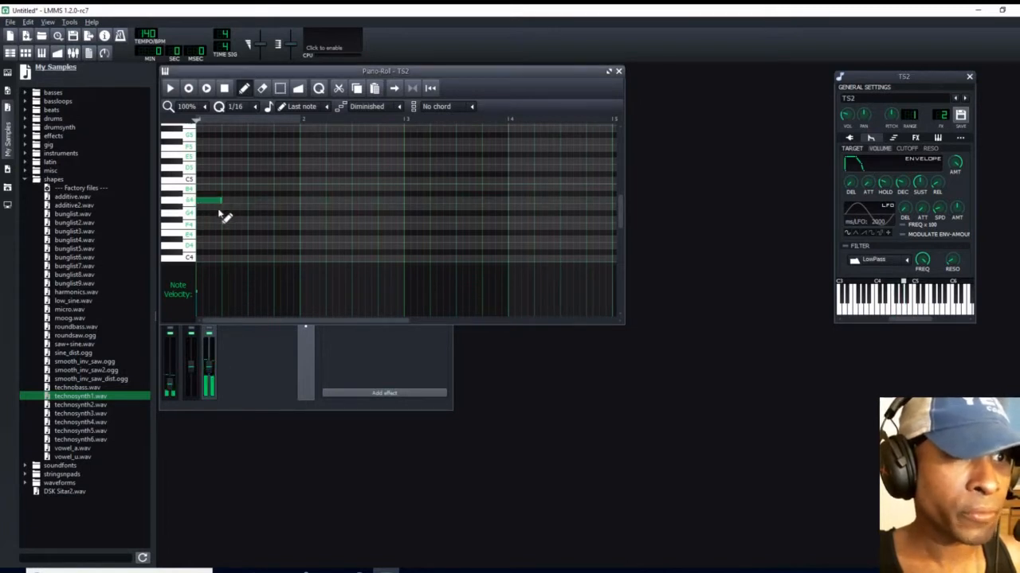
drag(224, 201, 298, 200)
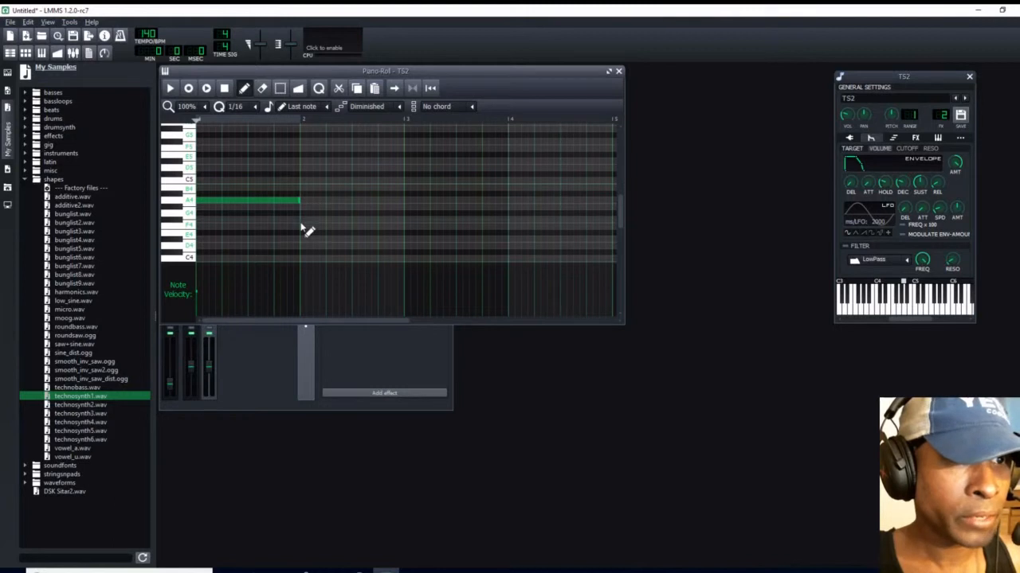
click(304, 221)
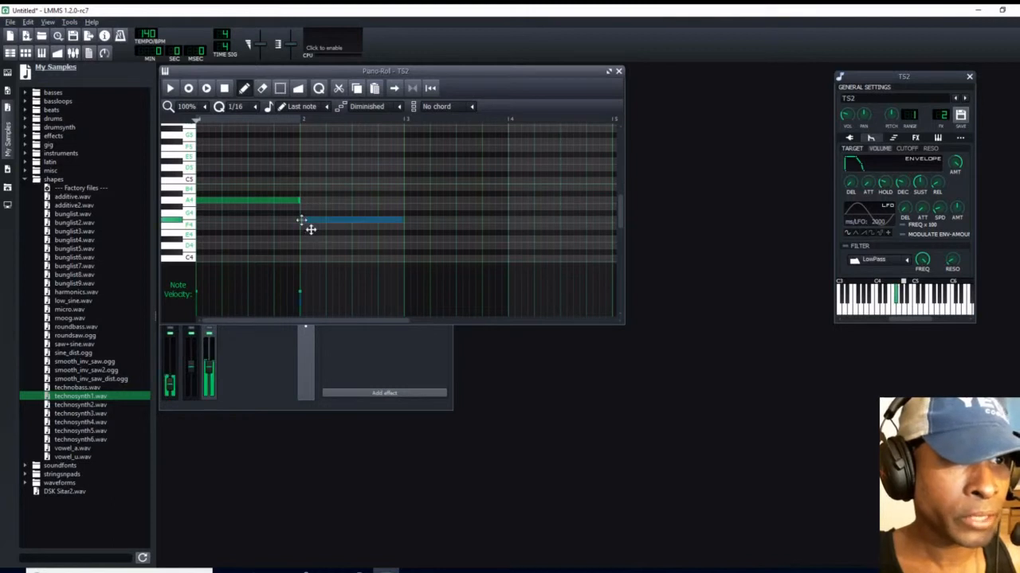
click(408, 188)
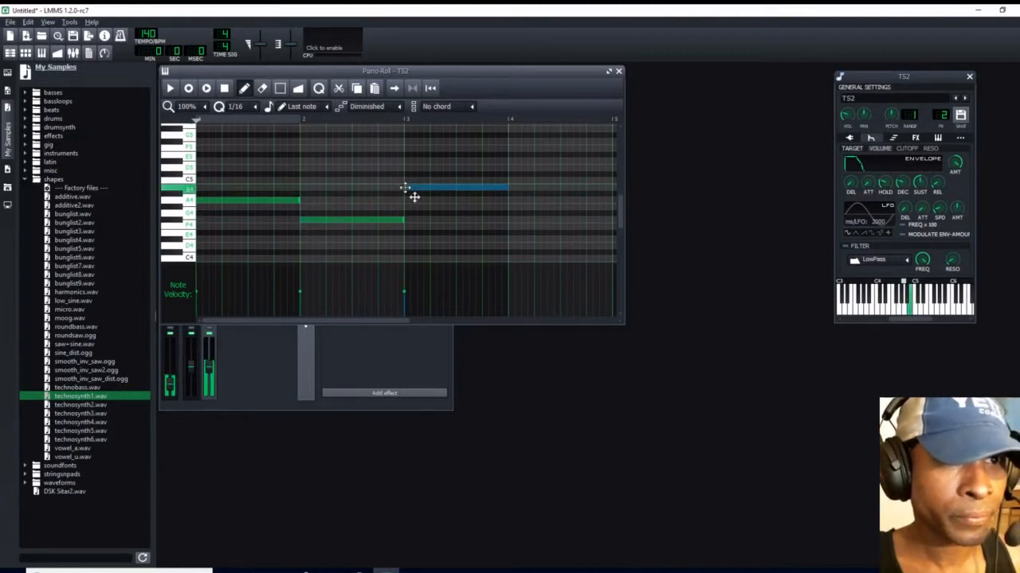
click(510, 194)
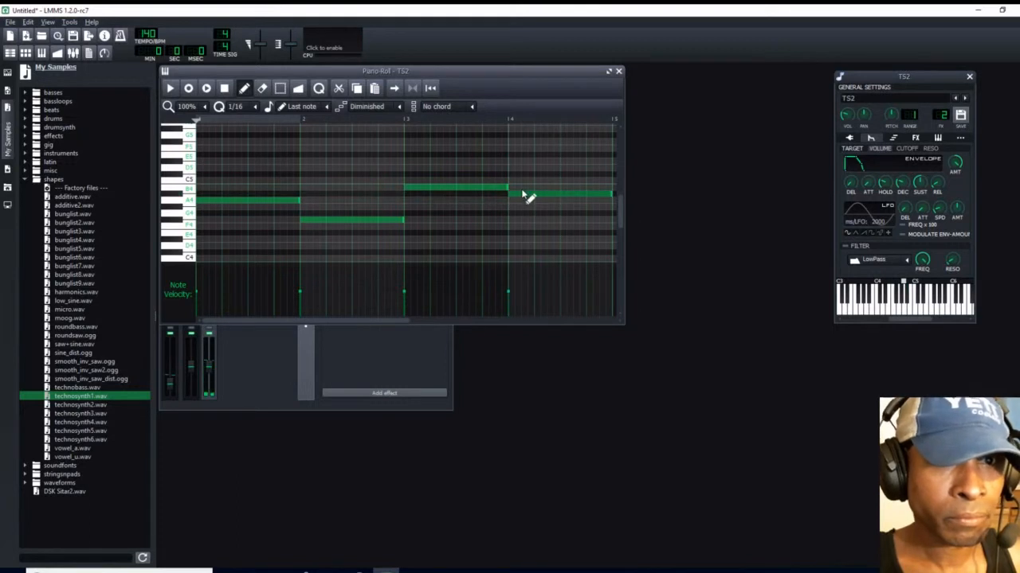
drag(522, 199, 525, 202)
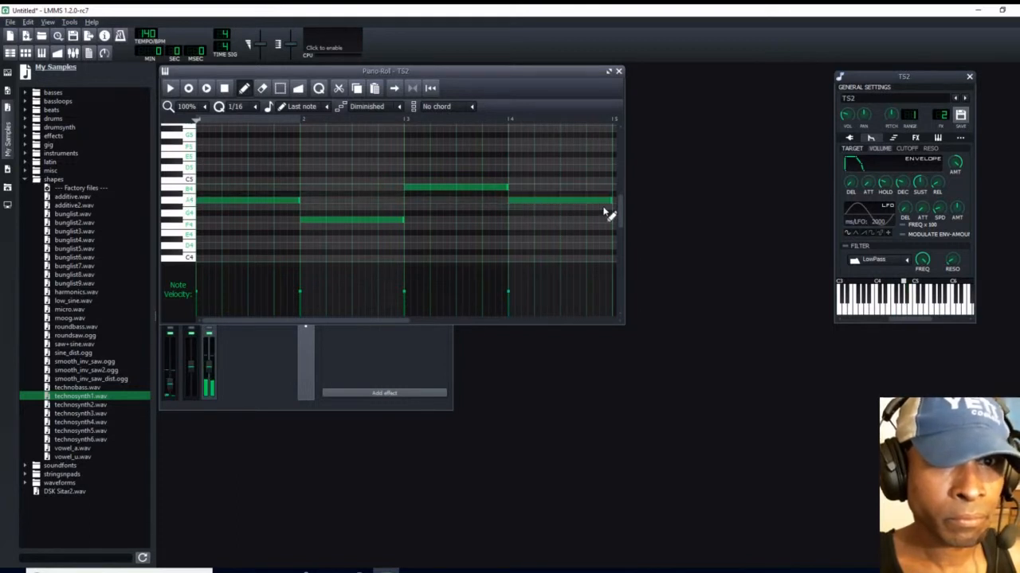
drag(610, 201, 563, 204)
click(567, 207)
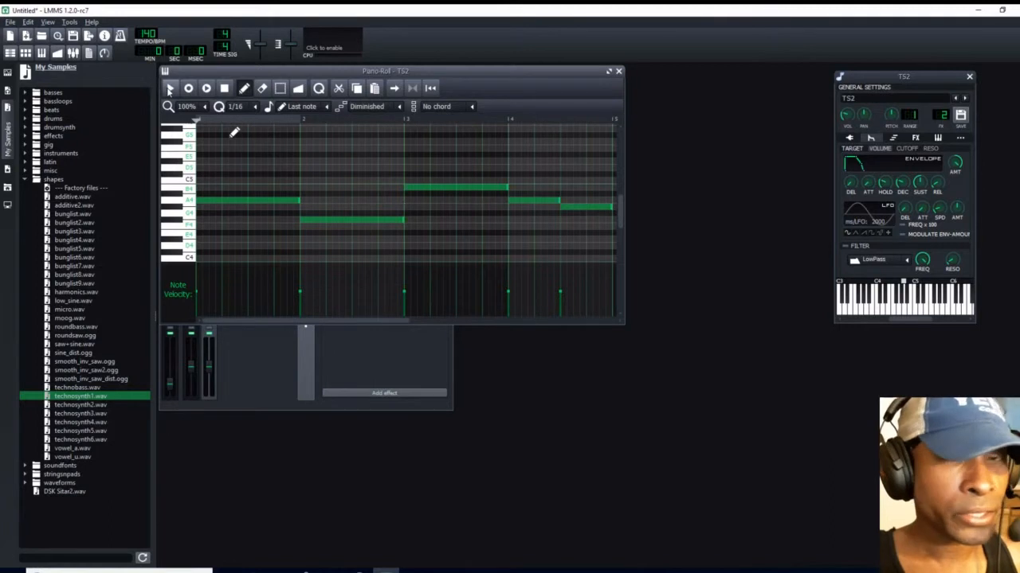
Play the TS2 melody in the Piano-Roll, stop it, and play it again from the start.
click(169, 90)
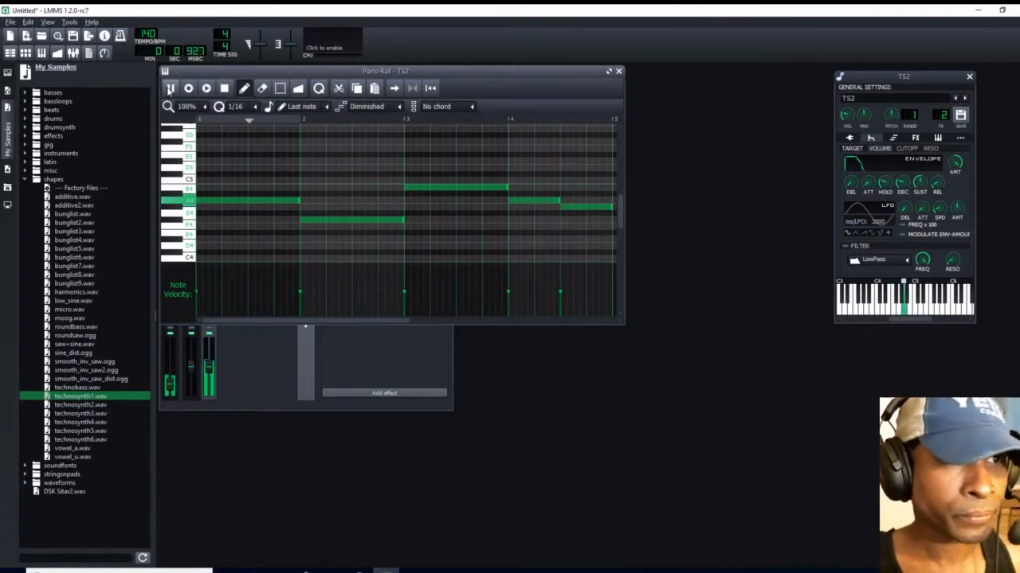
click(225, 89)
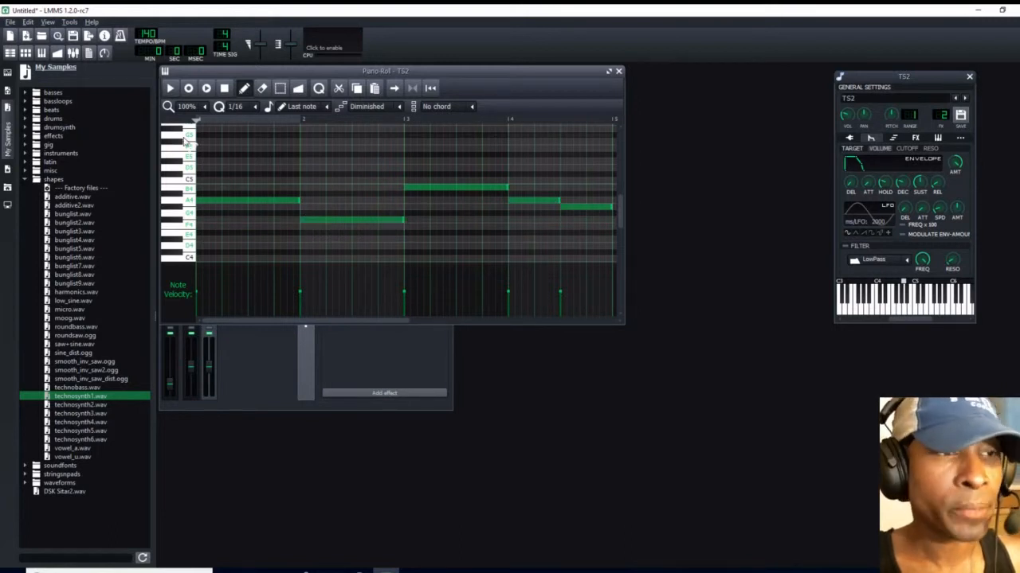
click(169, 89)
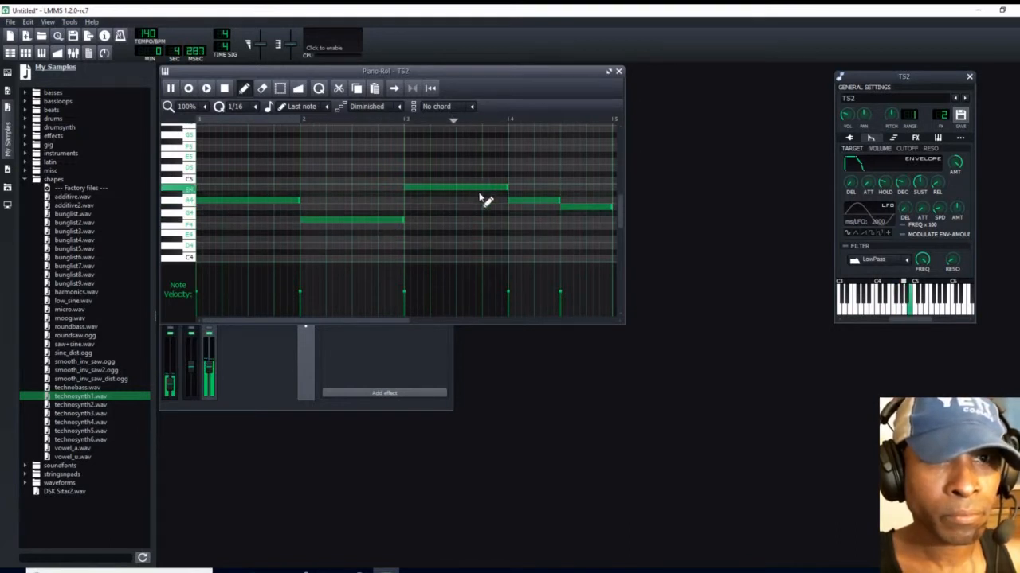
Raise the hold of TS2's volume envelope to near its maximum and play the melody to hear the change.
click(225, 89)
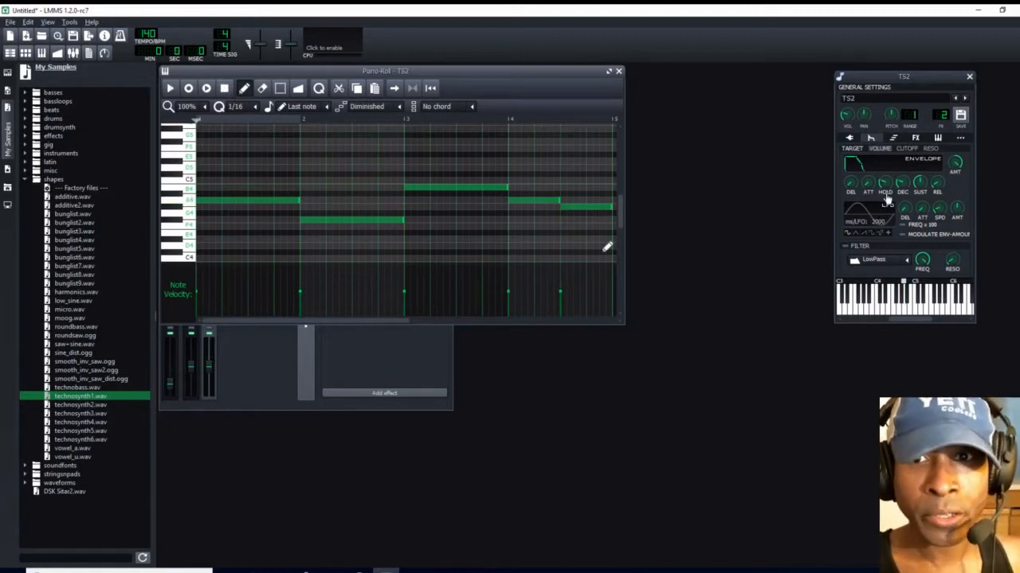
drag(890, 77, 703, 75)
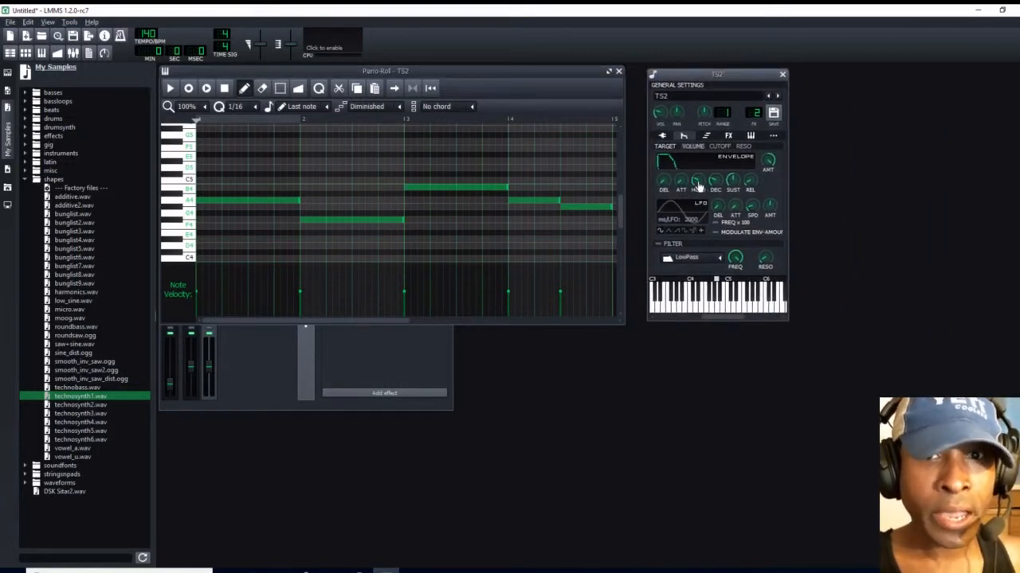
click(697, 182)
drag(697, 183, 697, 159)
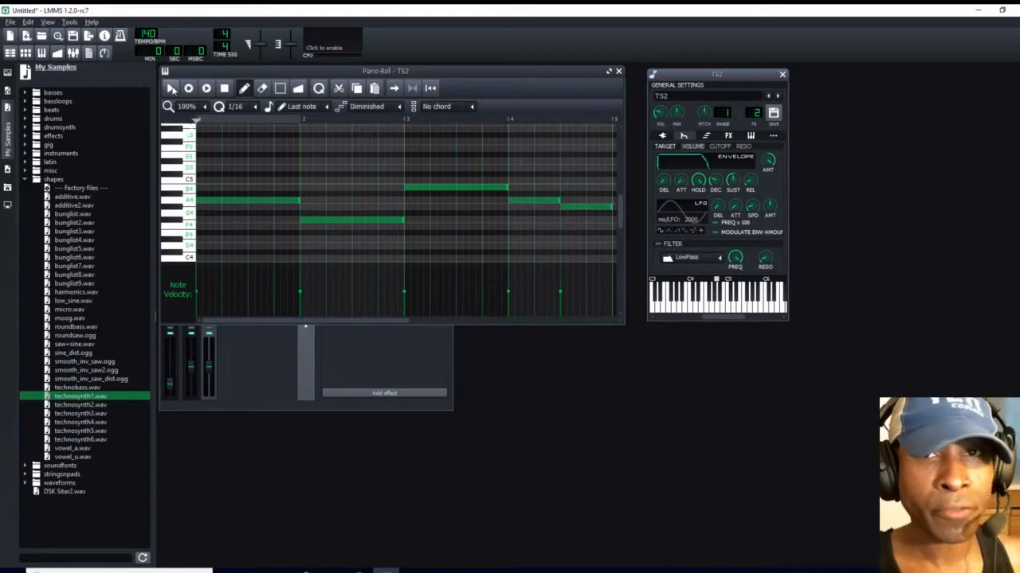
click(171, 90)
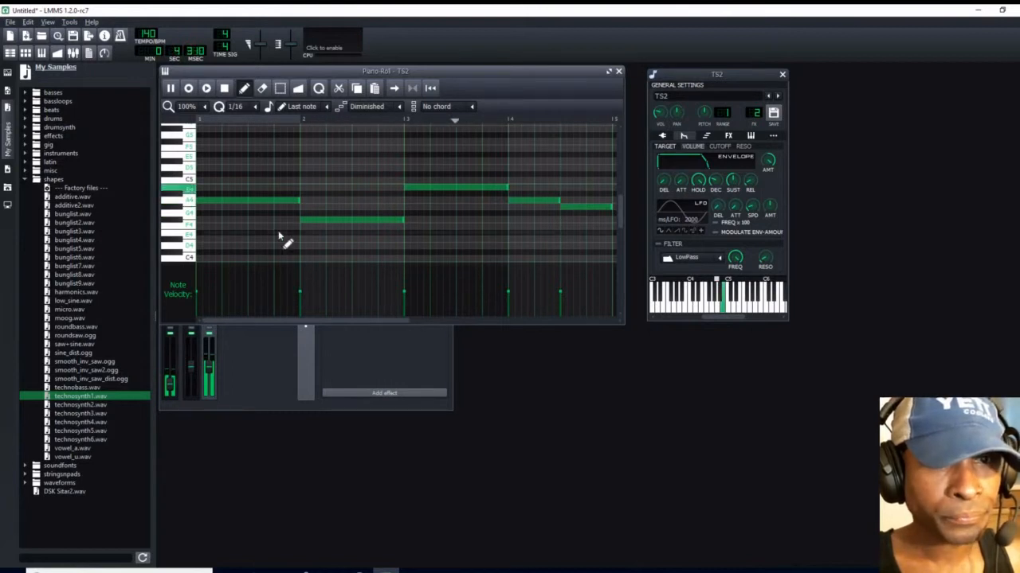
click(226, 89)
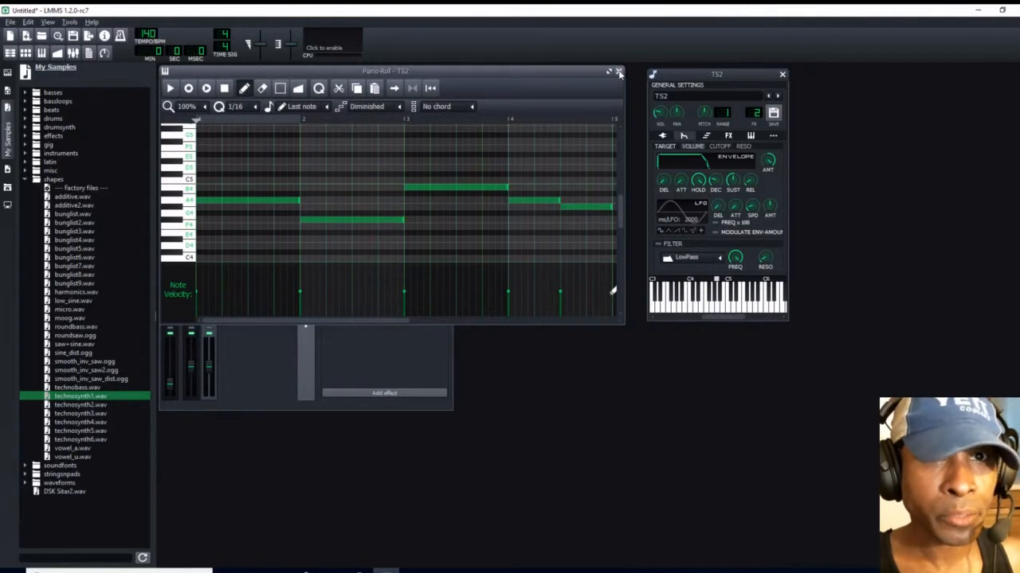
Close the TS2 instrument window and the Piano-Roll, and clone the TS2 track with the copy named TS3.
click(782, 76)
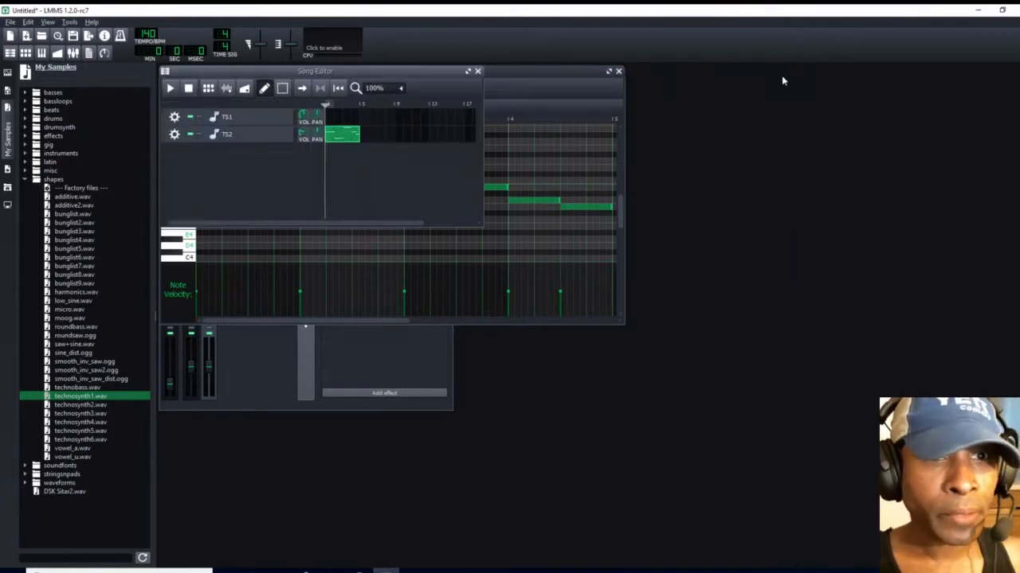
click(618, 72)
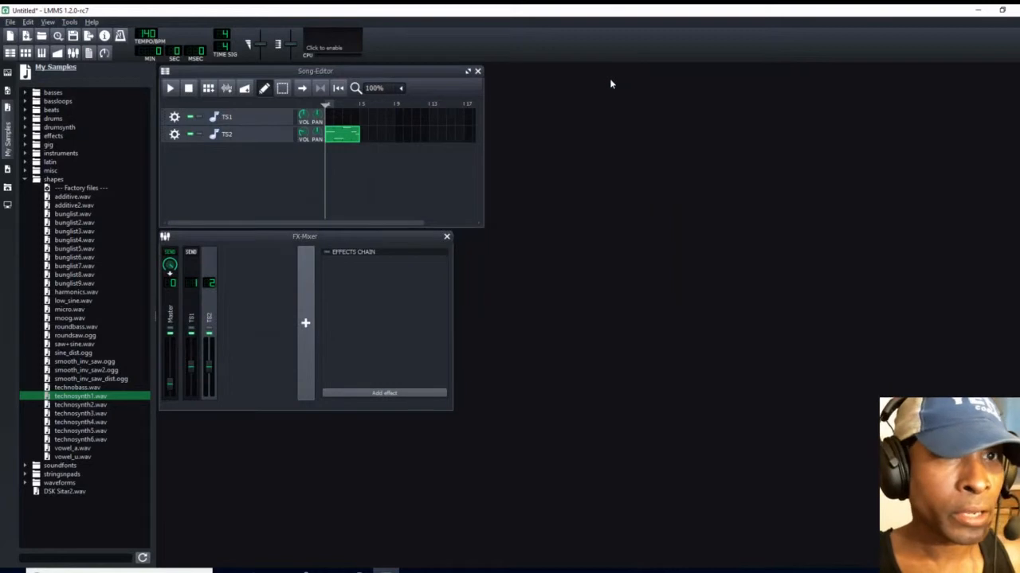
click(174, 135)
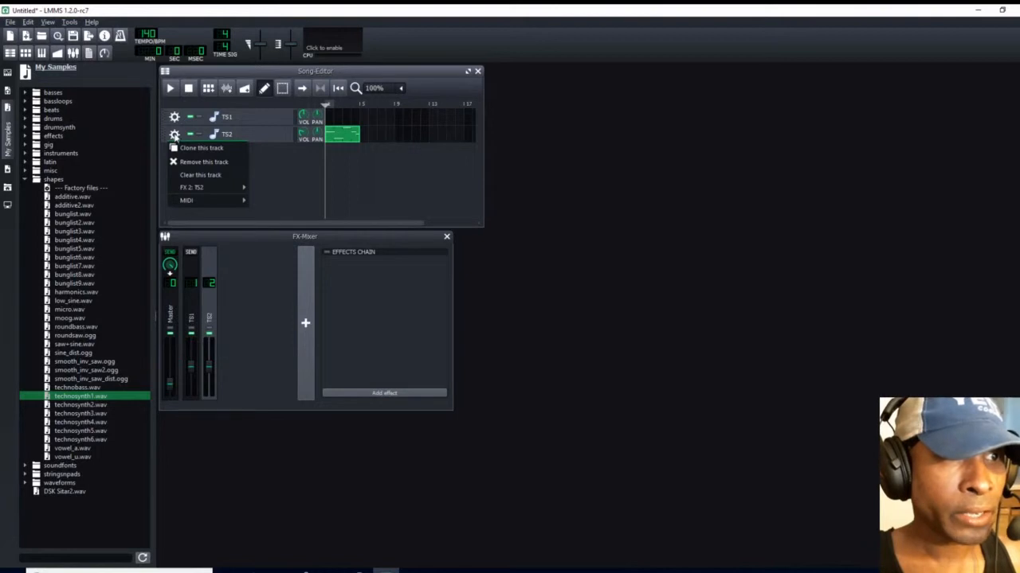
click(178, 149)
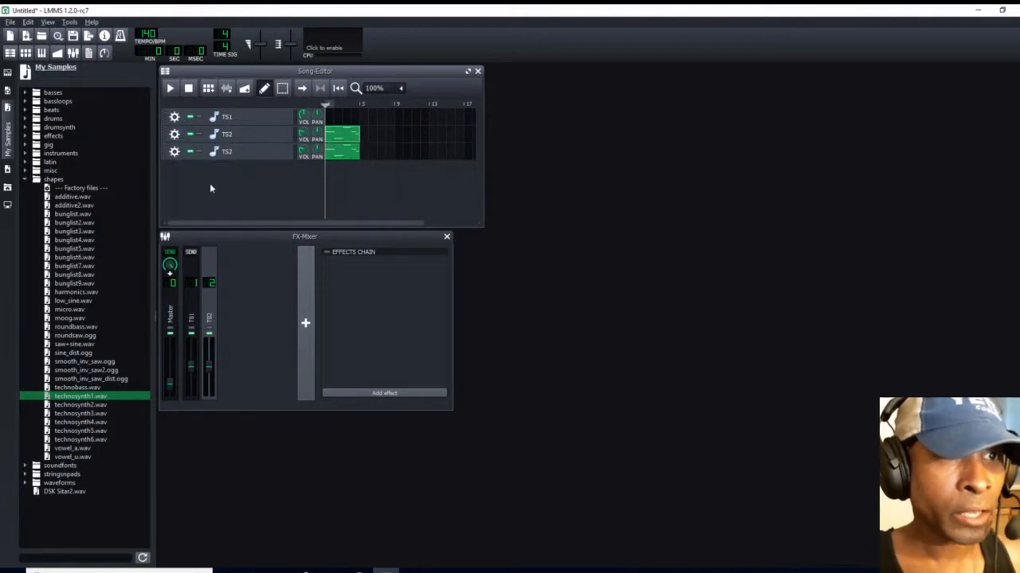
click(244, 153)
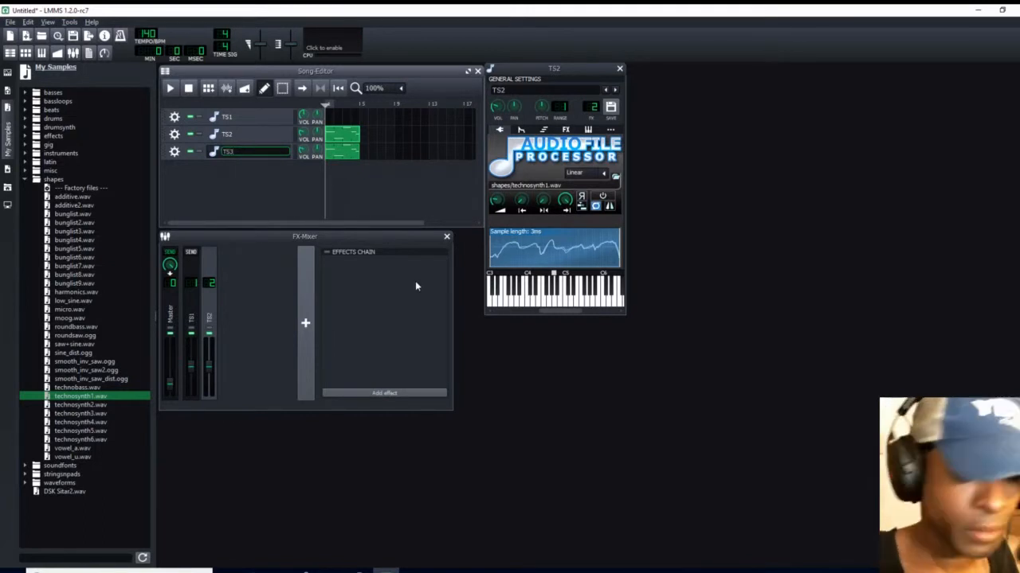
key(Return)
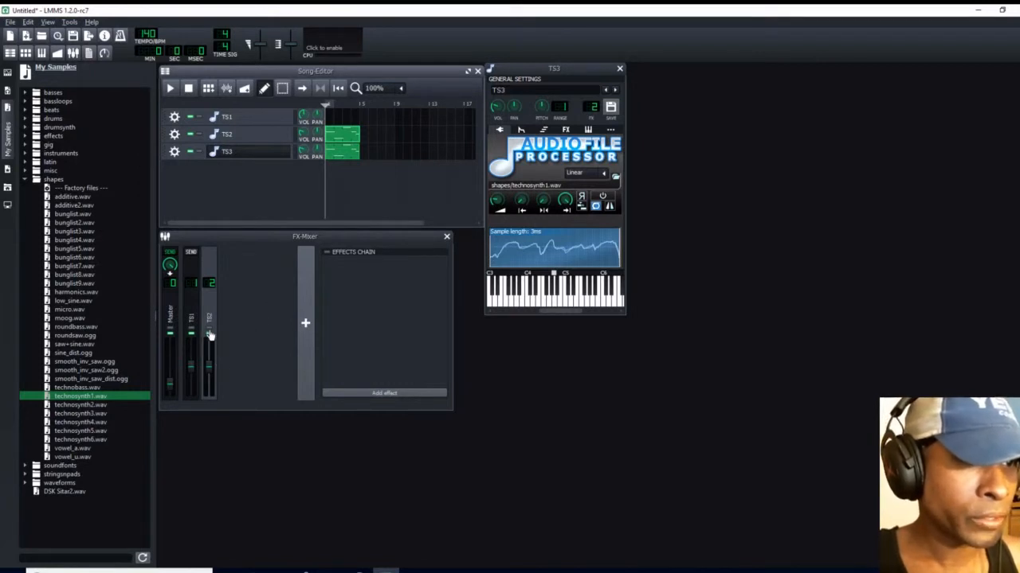
Assign the TS3 track to a new FX channel.
click(175, 153)
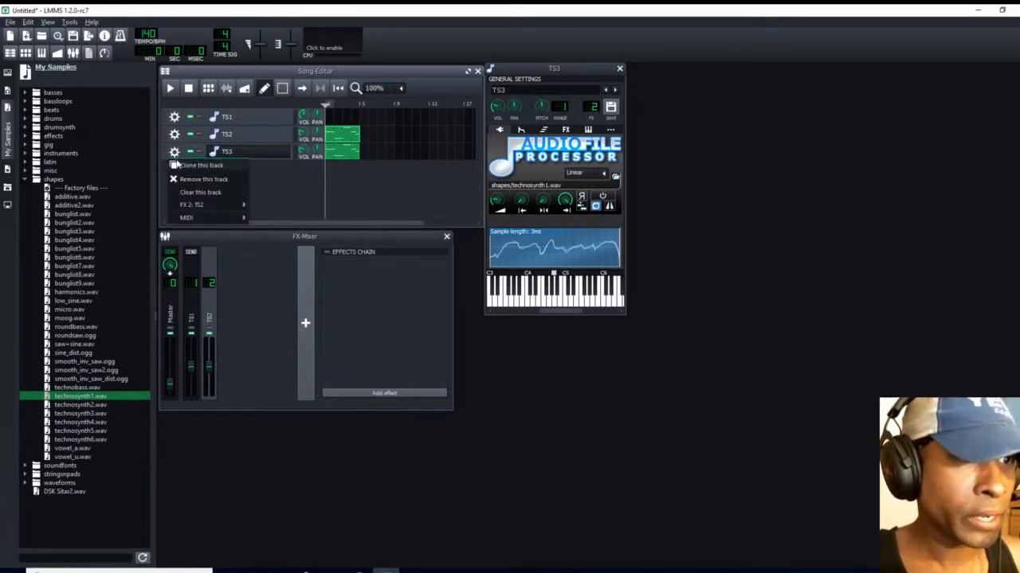
mouse_move(187, 206)
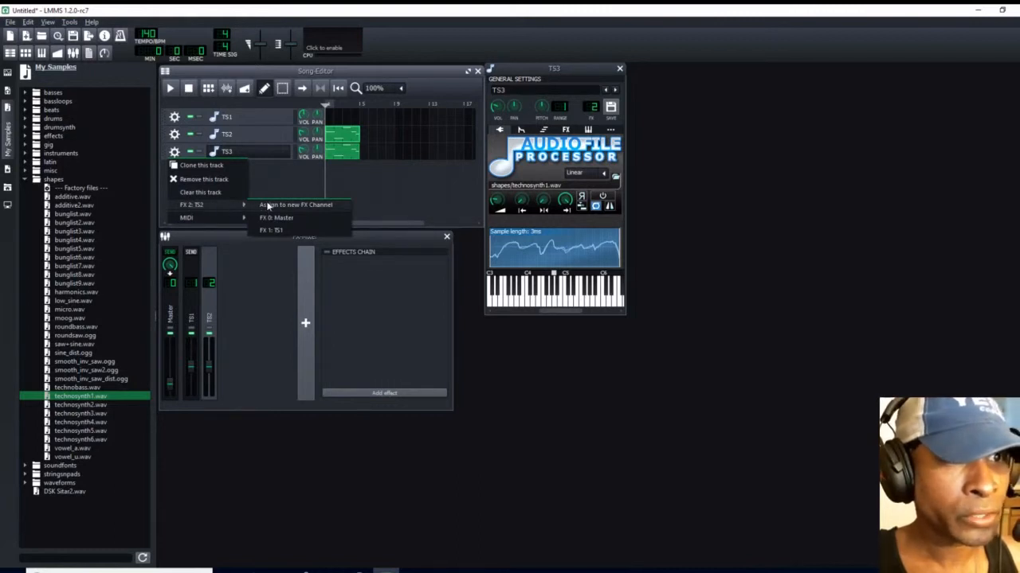
click(303, 206)
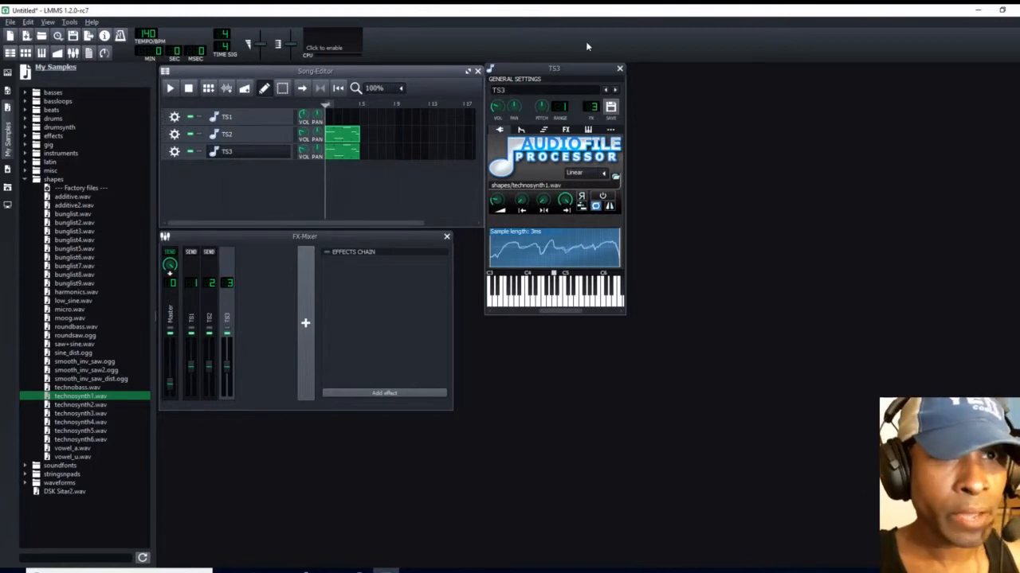
Find the reverb effects and add Calf Reverb LADSPA to the TS3 instrument's effects chain.
drag(568, 72, 580, 77)
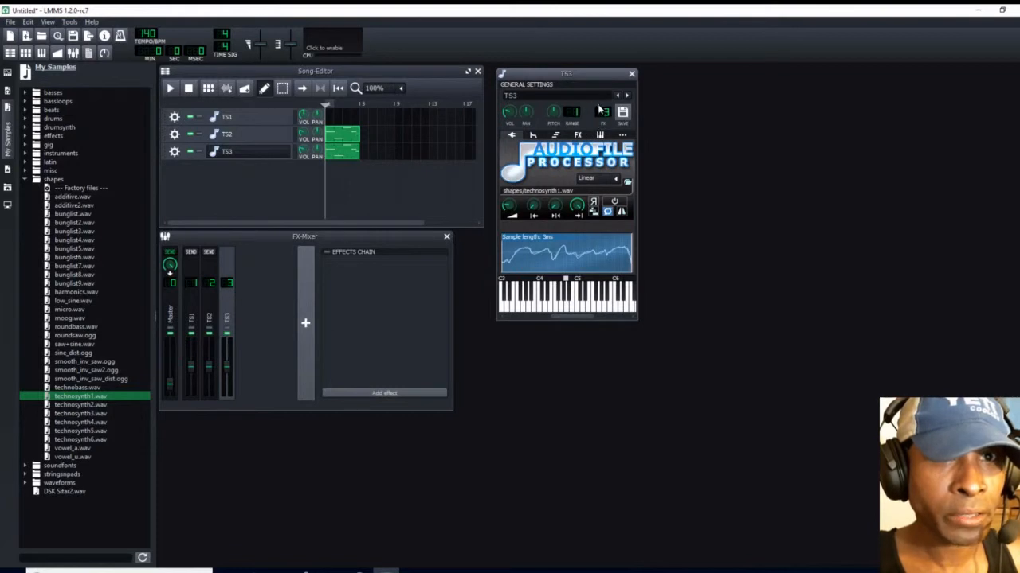
scroll(606, 113, up, 3)
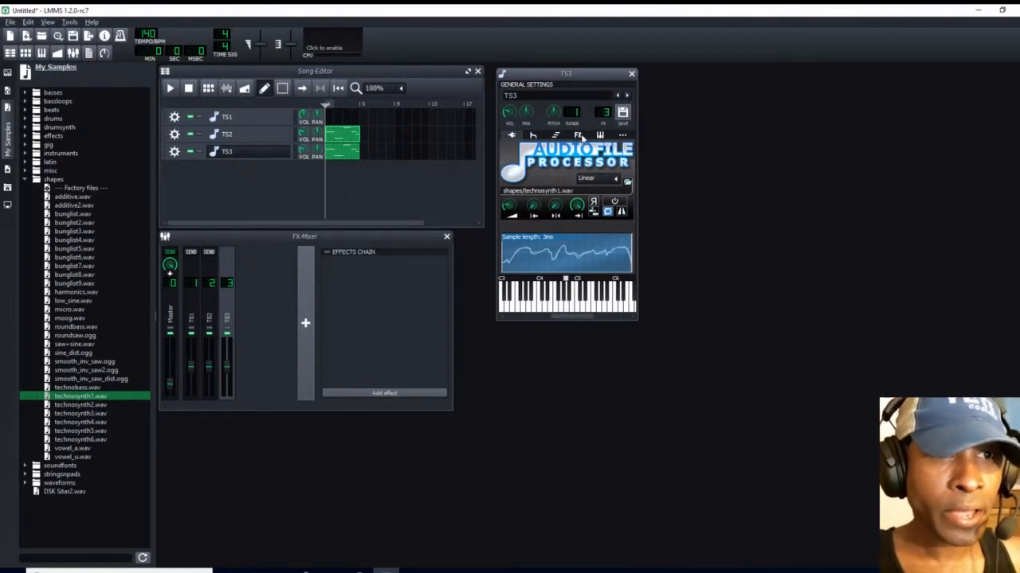
click(578, 135)
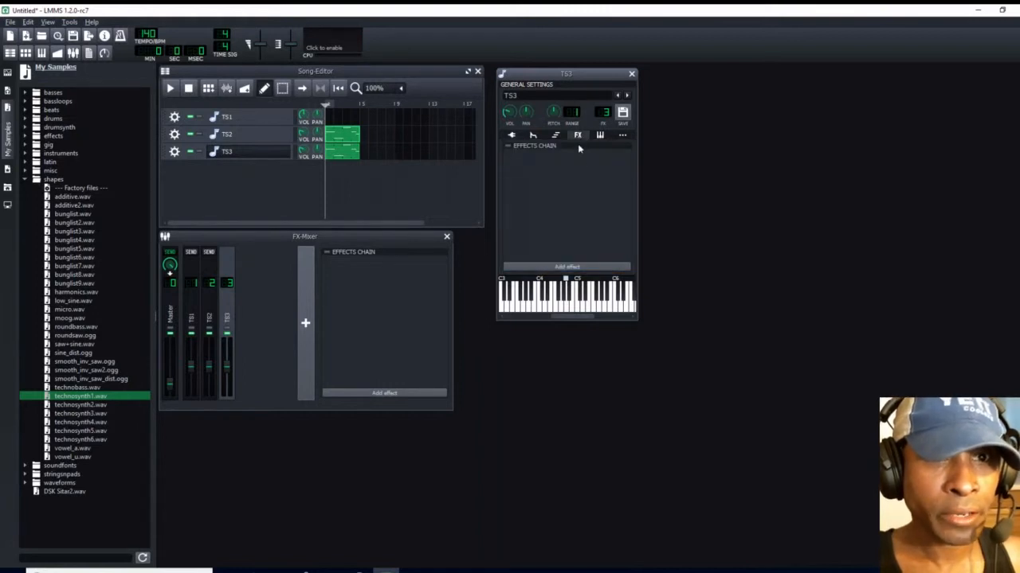
click(567, 266)
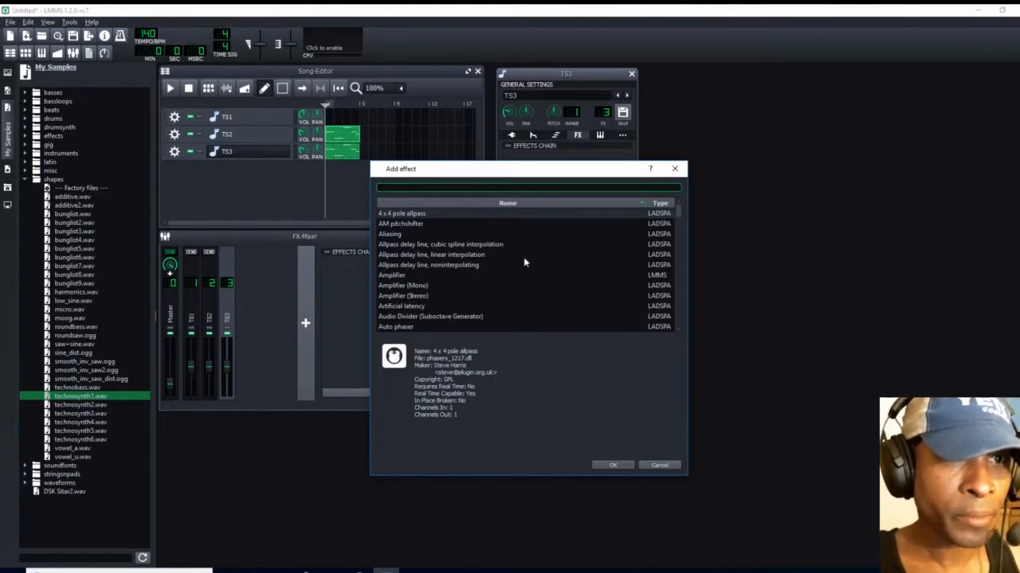
text(re)
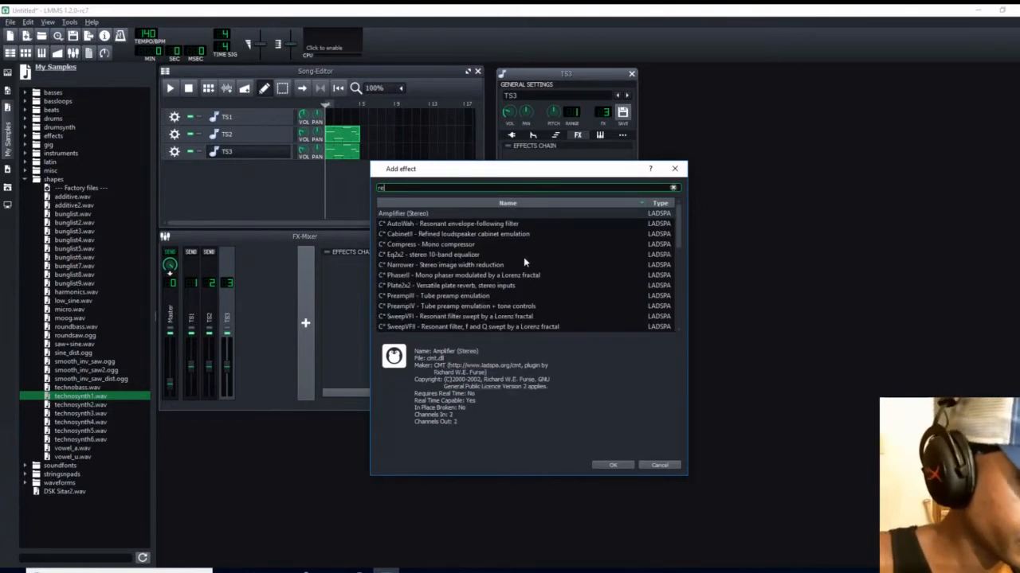
text(verb)
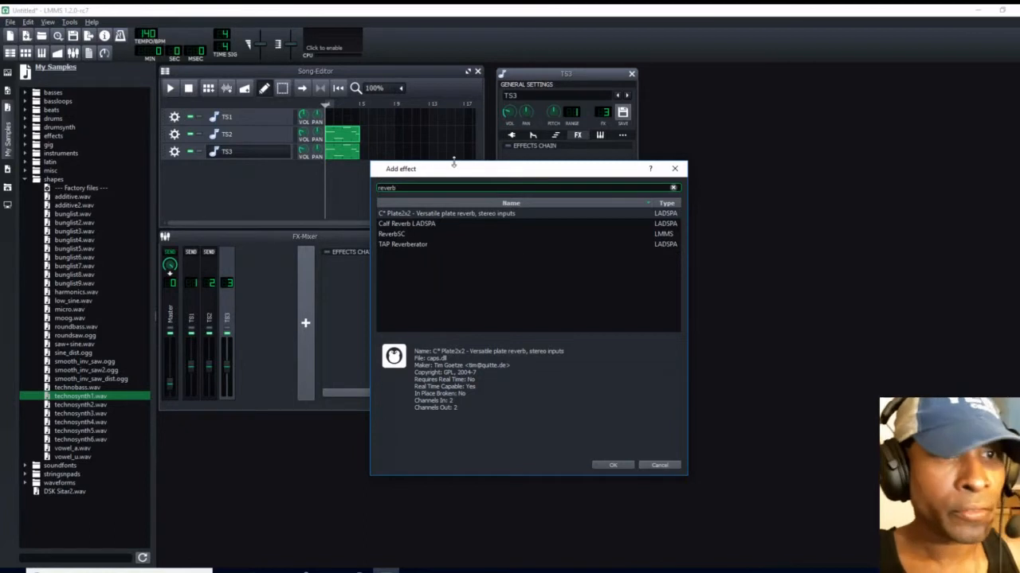
click(400, 225)
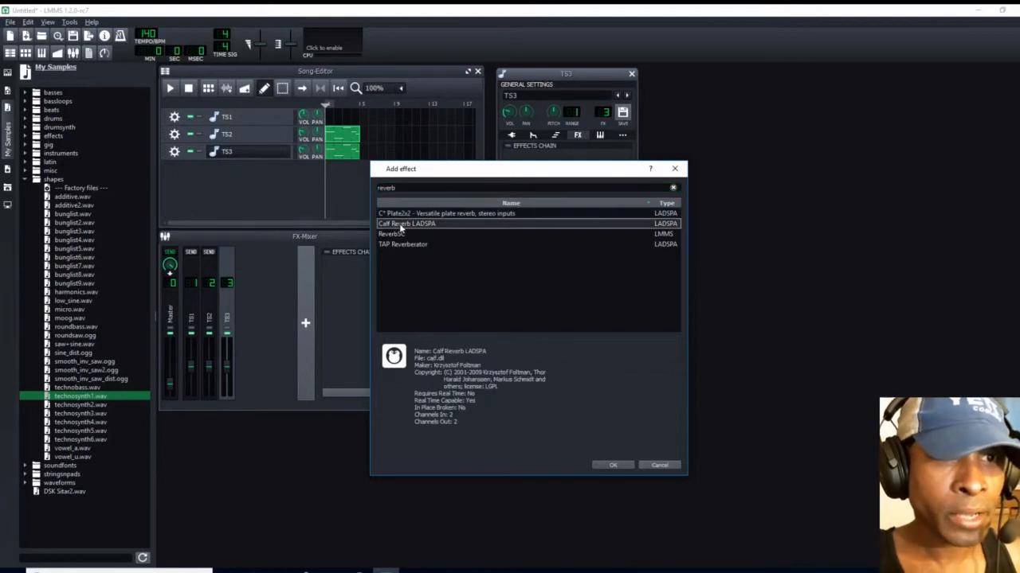
click(614, 465)
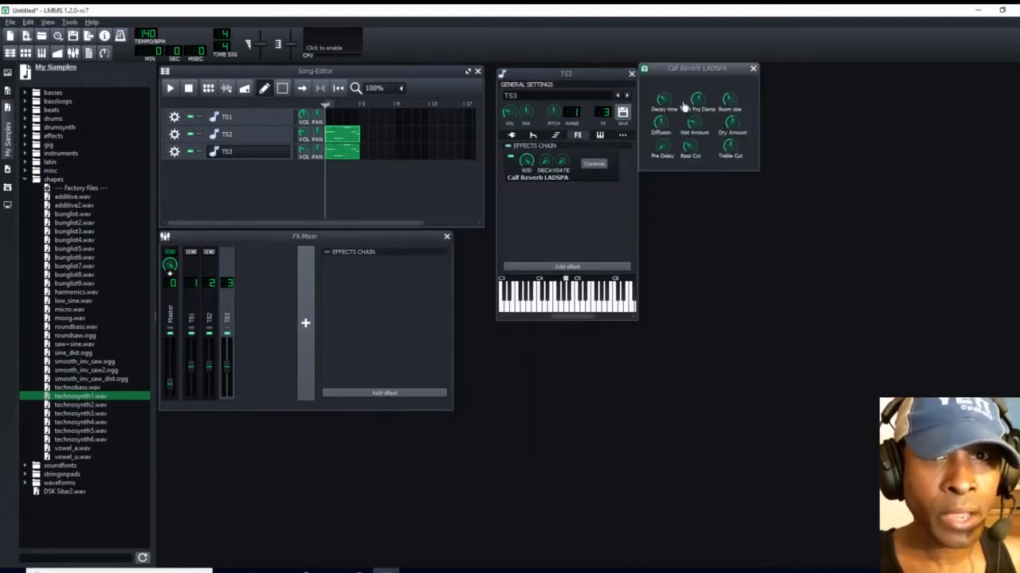
Raise the Calf Reverb's Wet Amount to about the middle and compare the sound of TS3 with TS2.
drag(694, 125, 732, 121)
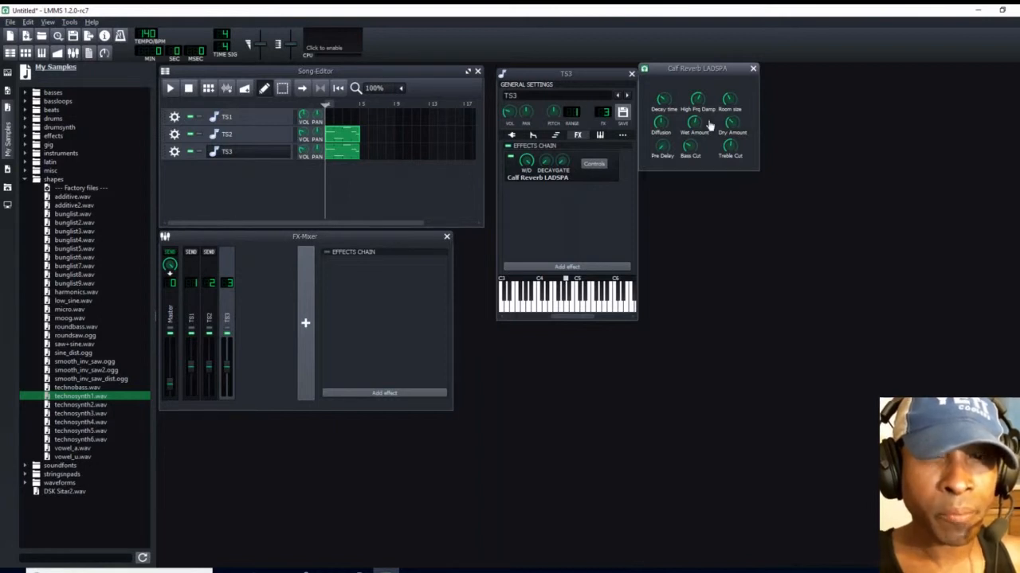
click(567, 311)
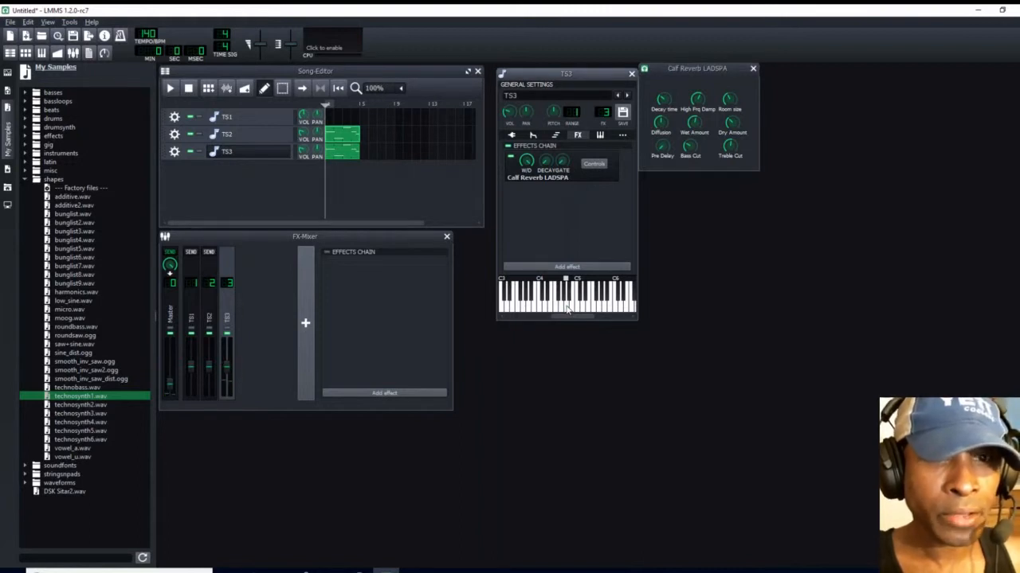
click(567, 311)
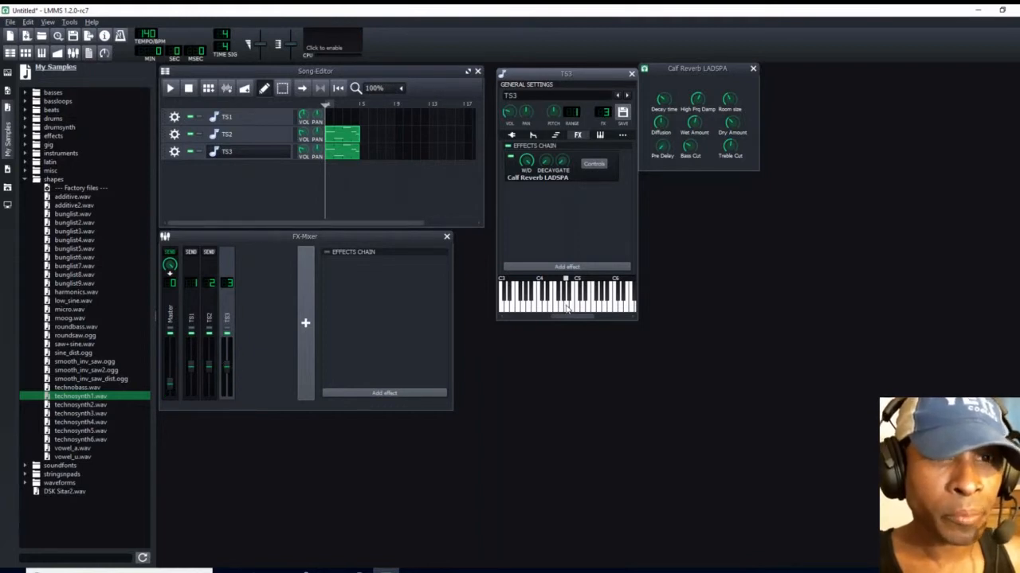
click(567, 309)
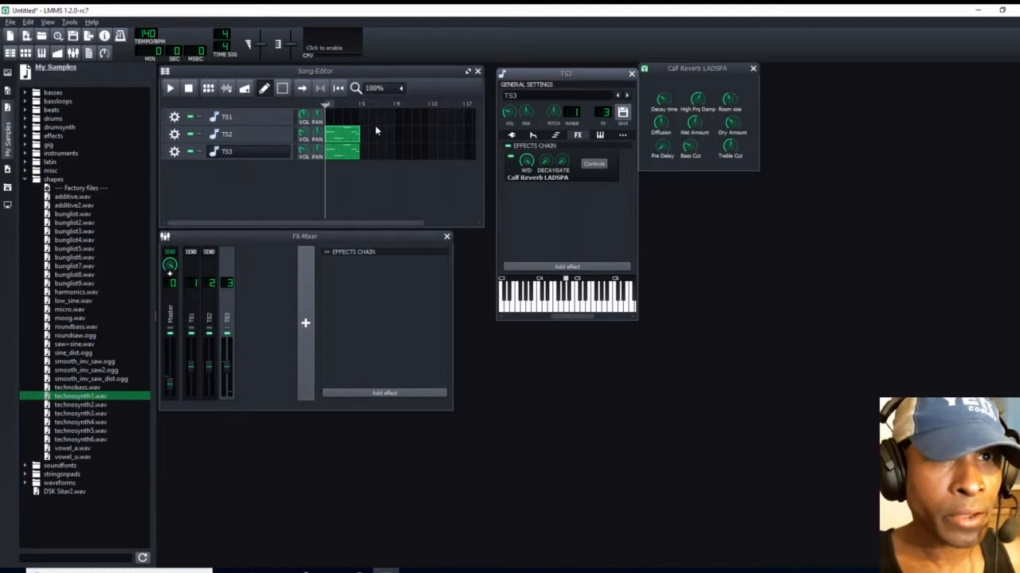
click(297, 137)
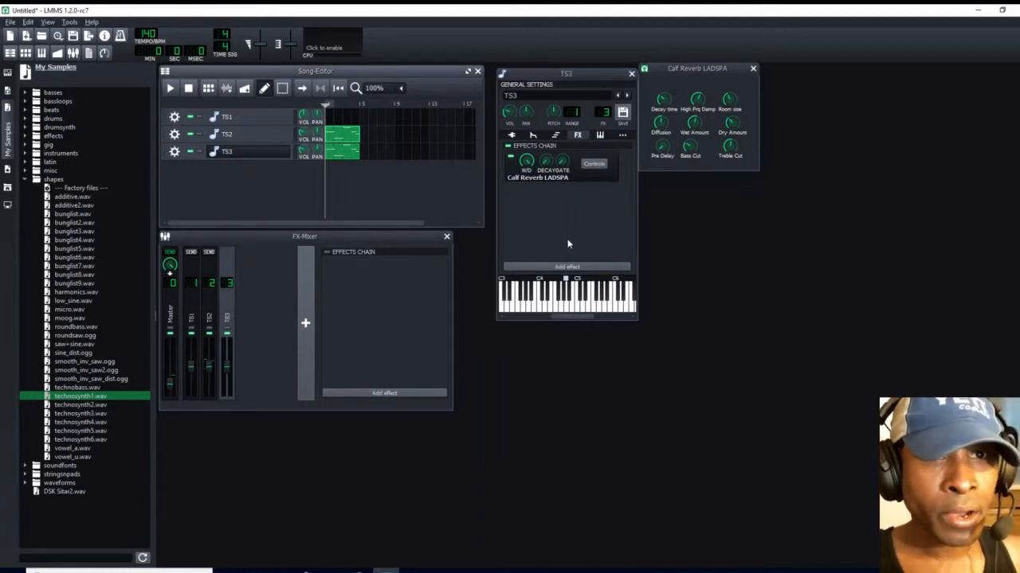
click(753, 69)
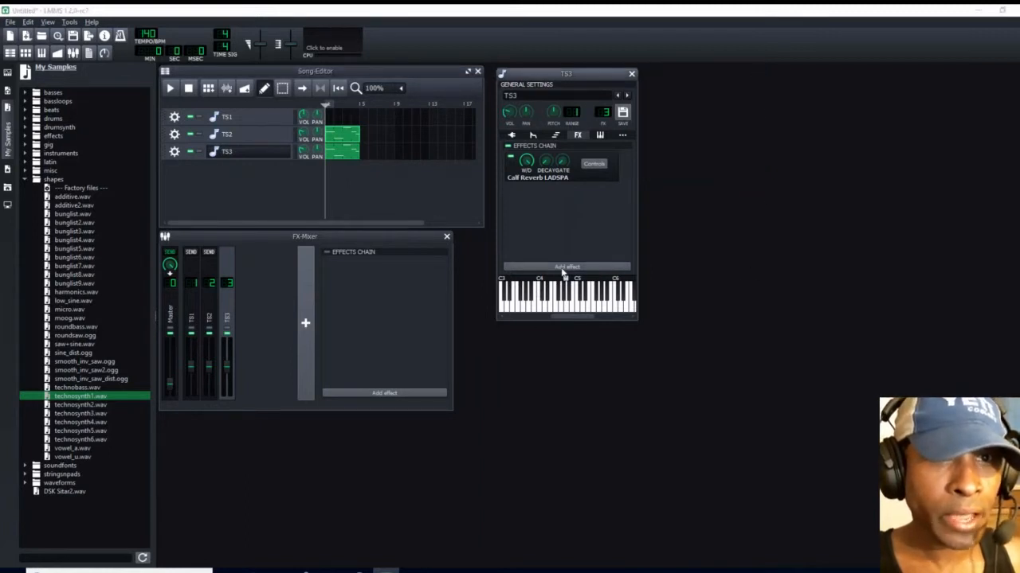
Find the chorus effects and add Calf MultiChorus LADSPA to TS3's effects chain after the reverb.
click(565, 267)
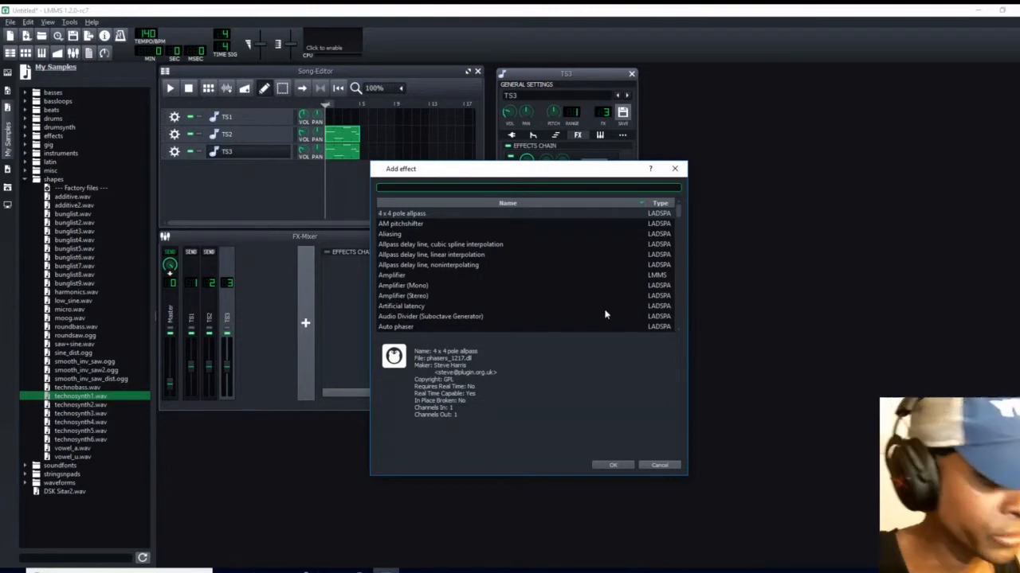
text(chorus)
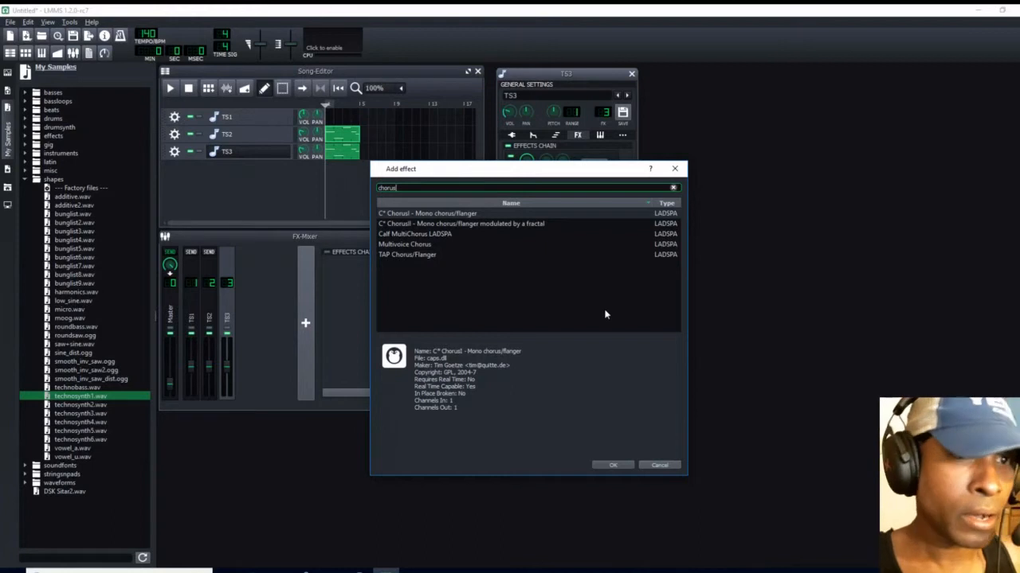
click(404, 237)
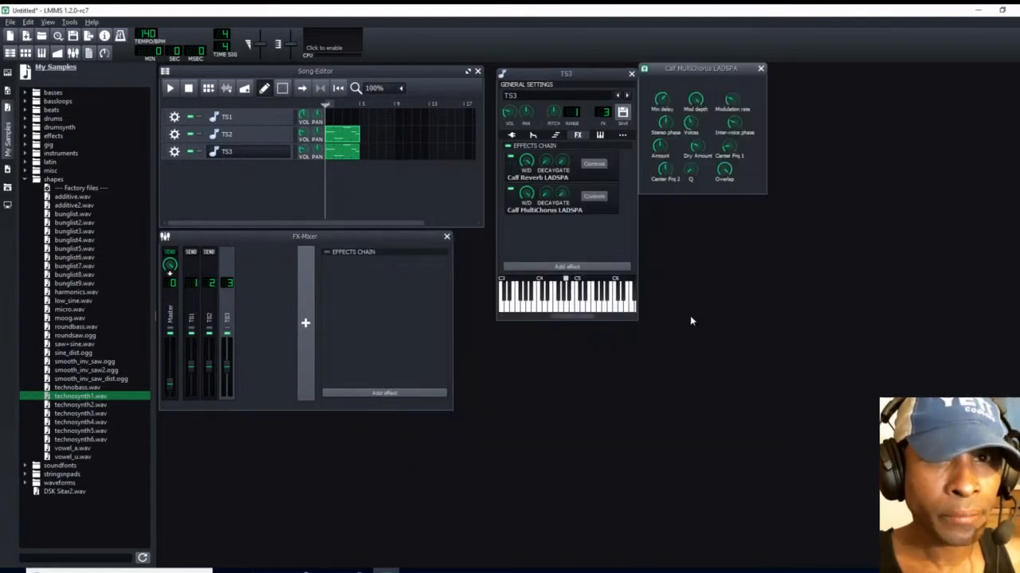
Audition TS3 with the chorus on a single note, and clear the chorus controls and instrument window away from the editors.
click(565, 310)
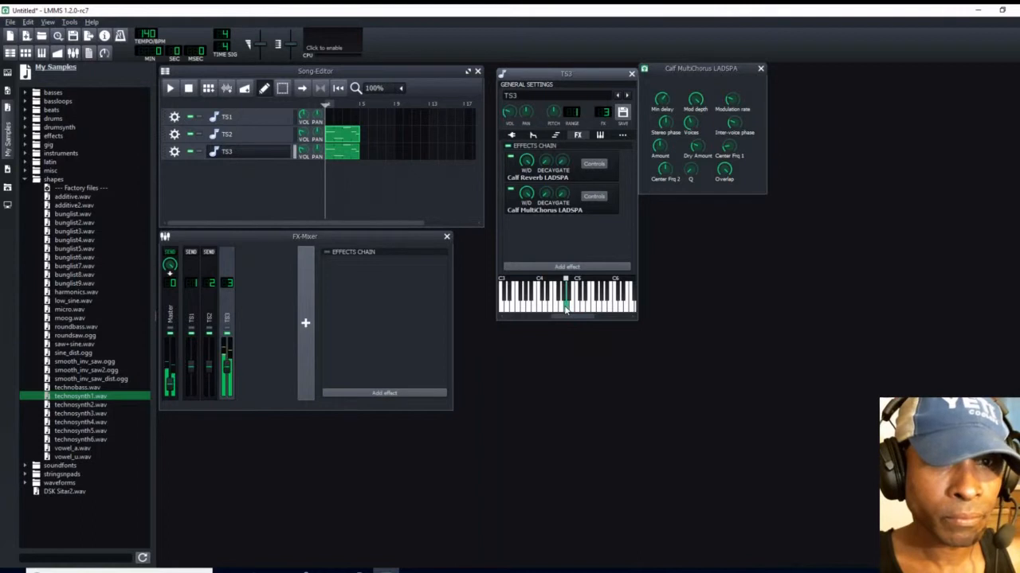
click(566, 311)
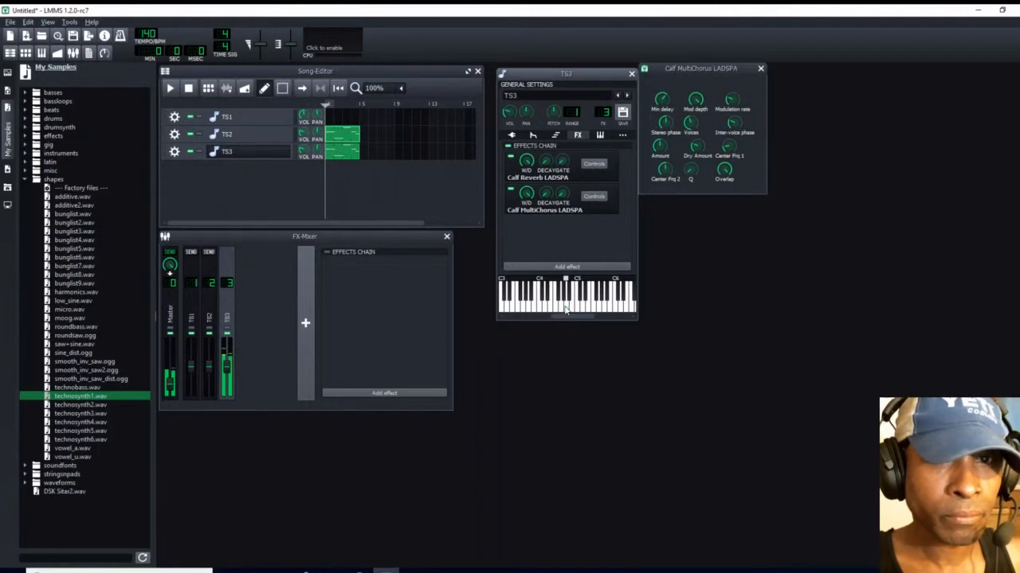
click(759, 68)
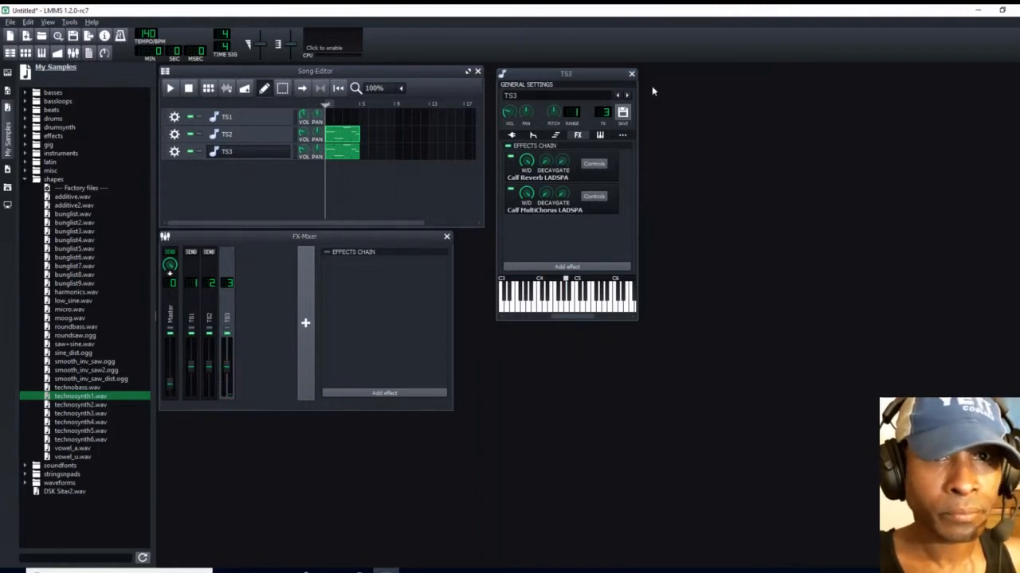
drag(546, 78, 931, 85)
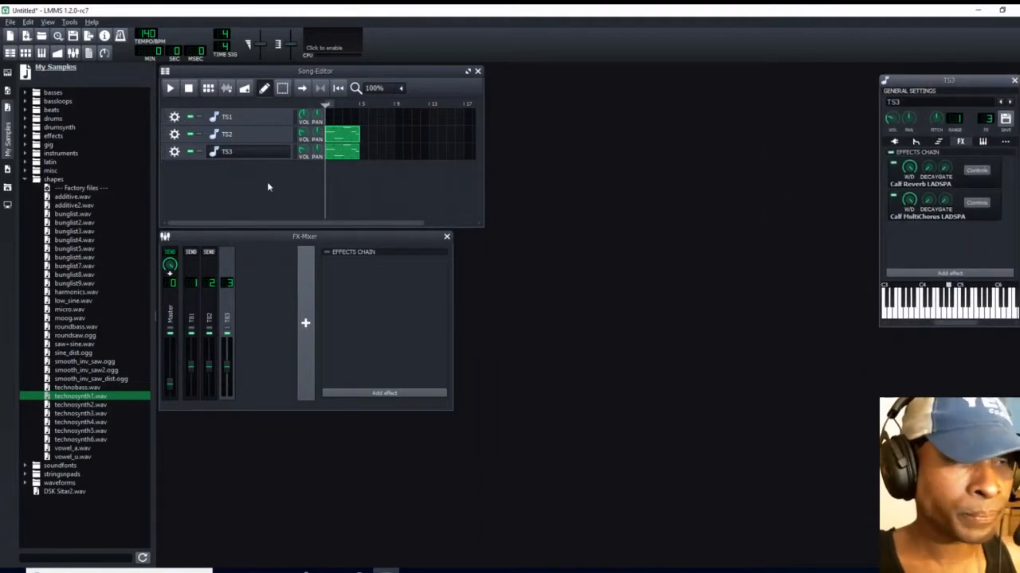
Line up the TS1, TS2 and TS3 instrument windows side by side and show the volume envelopes of TS1 and TS2.
click(260, 119)
click(257, 136)
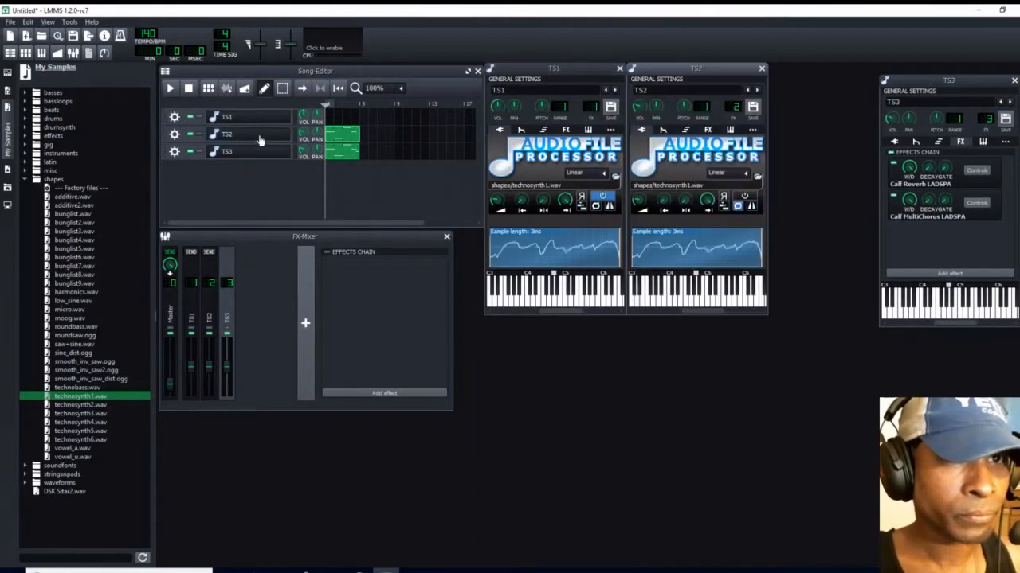
drag(928, 84, 836, 72)
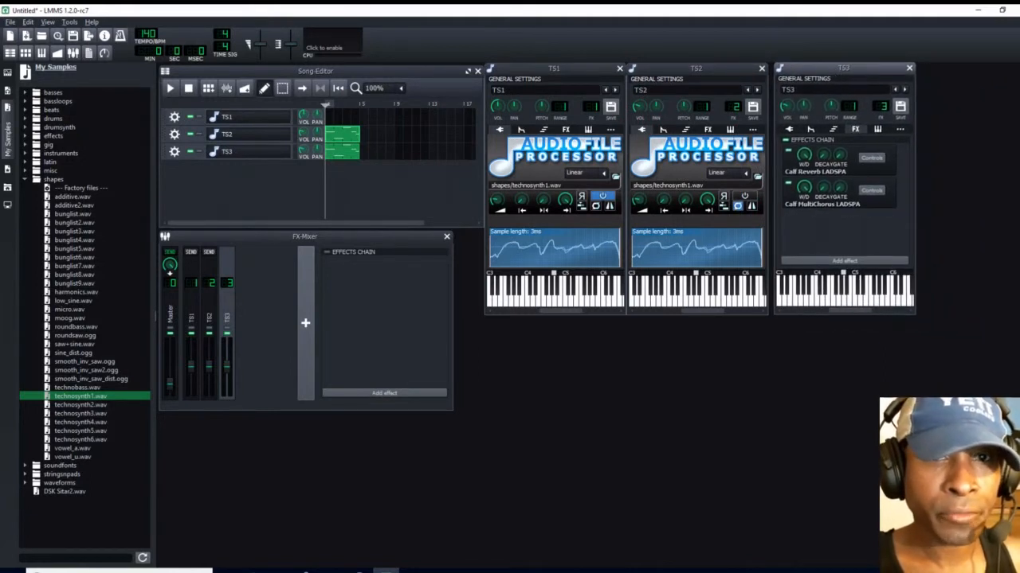
click(521, 131)
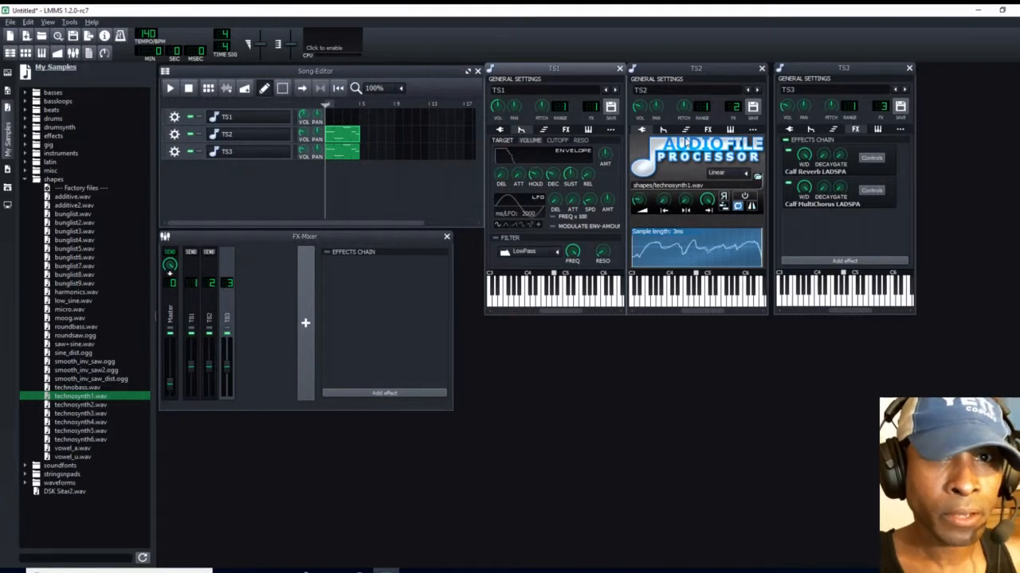
click(663, 130)
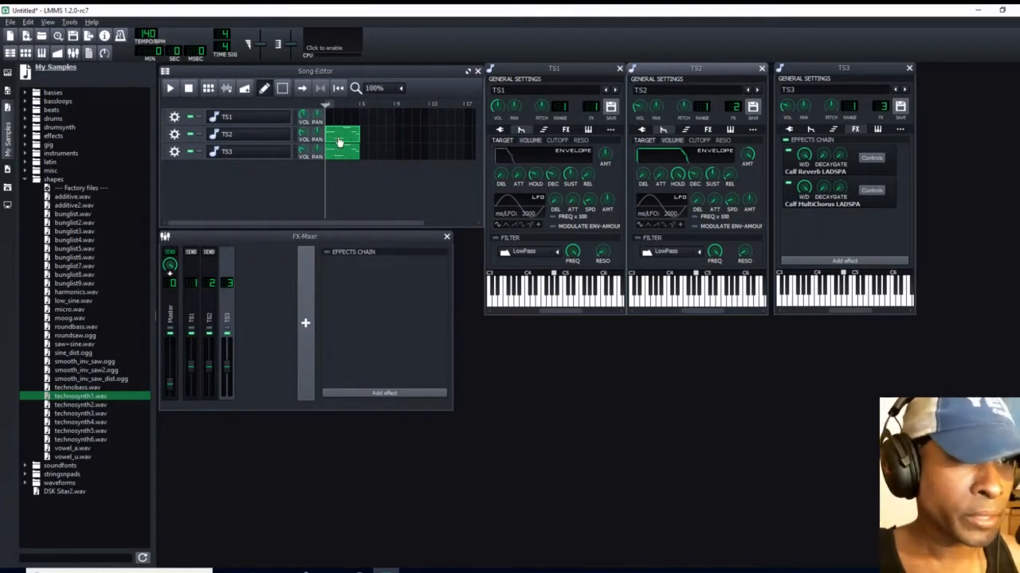
Copy the TS2 melody pattern to the start of the TS1 track, and mute TS2 and TS3.
drag(337, 139, 328, 116)
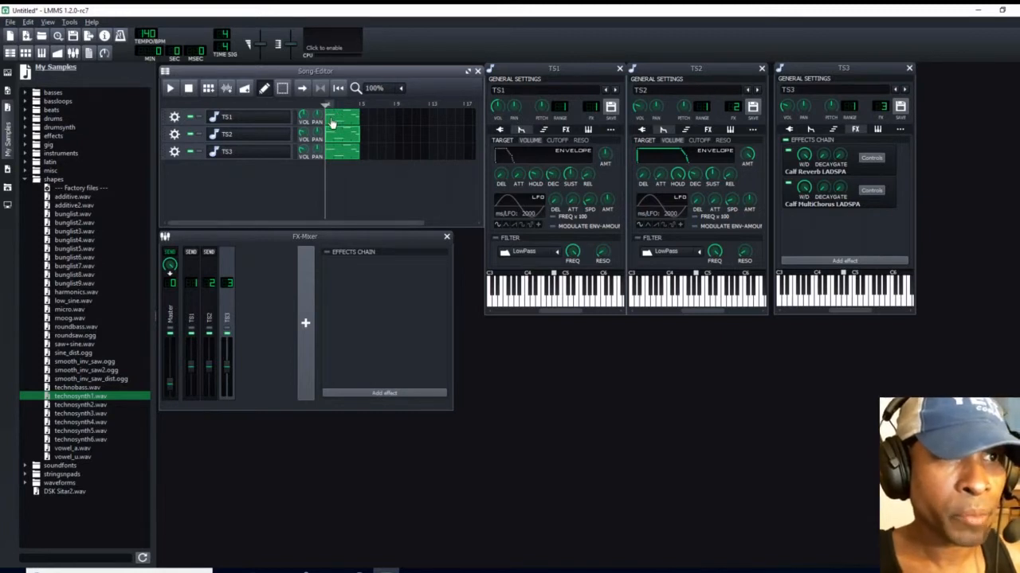
click(190, 137)
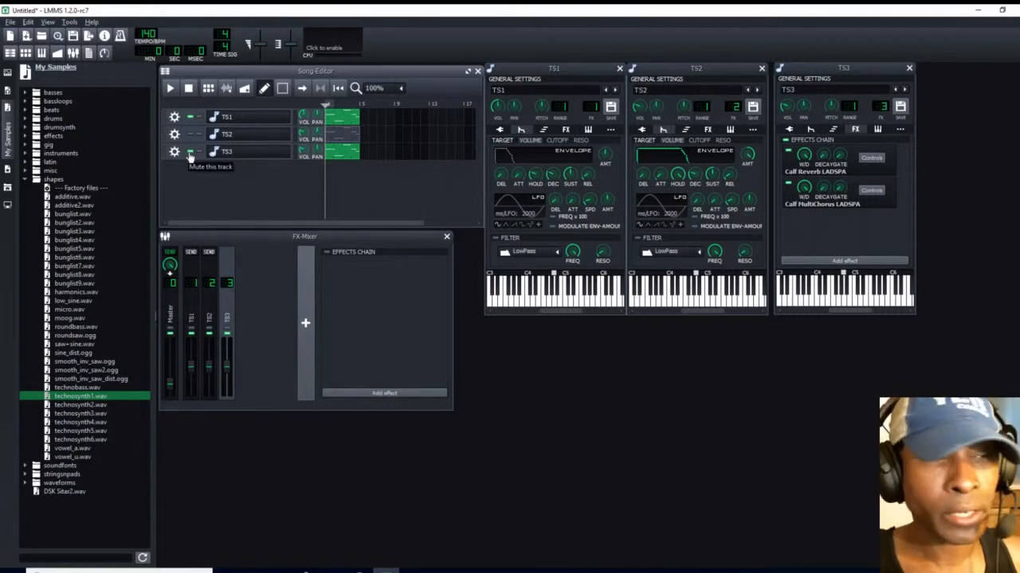
click(191, 153)
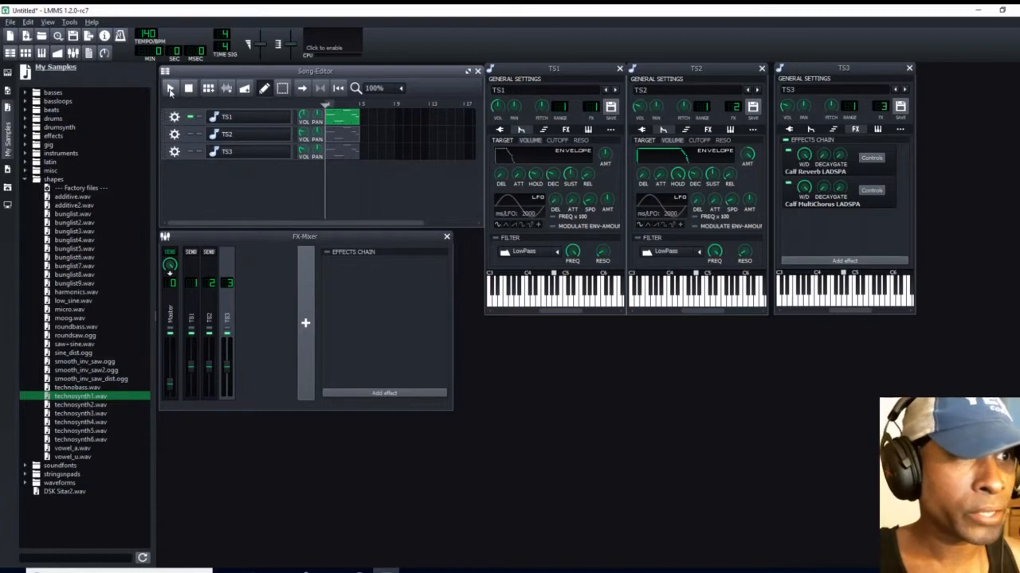
Reset the mixer's Master fader to its default level and play the song with only TS1 sounding.
right_click(168, 387)
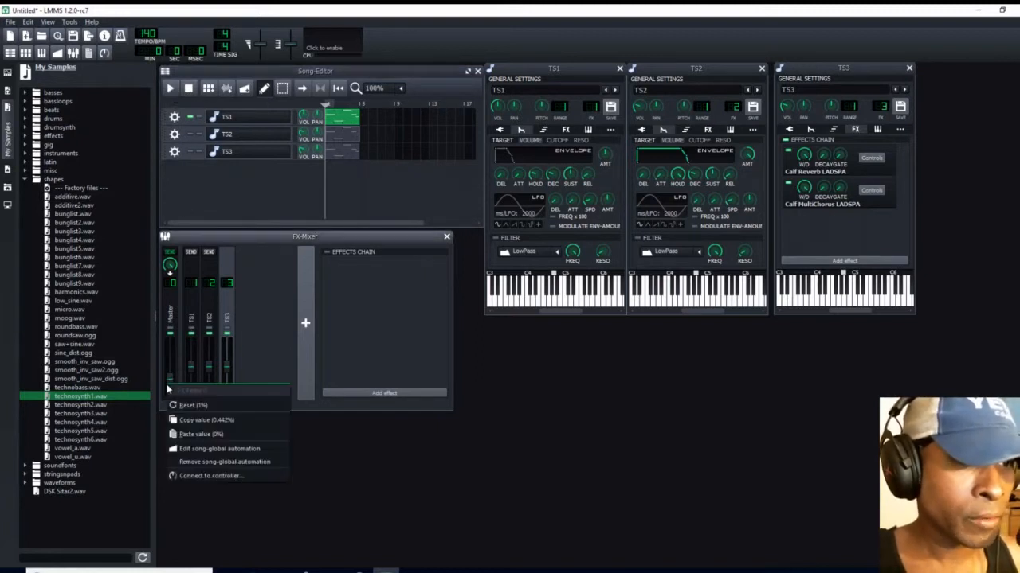
click(195, 407)
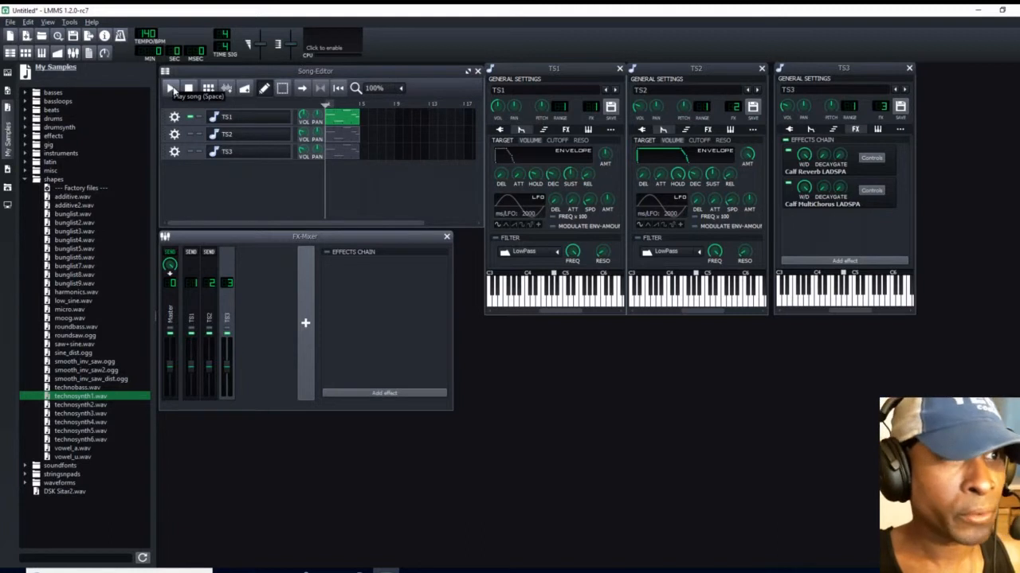
click(171, 89)
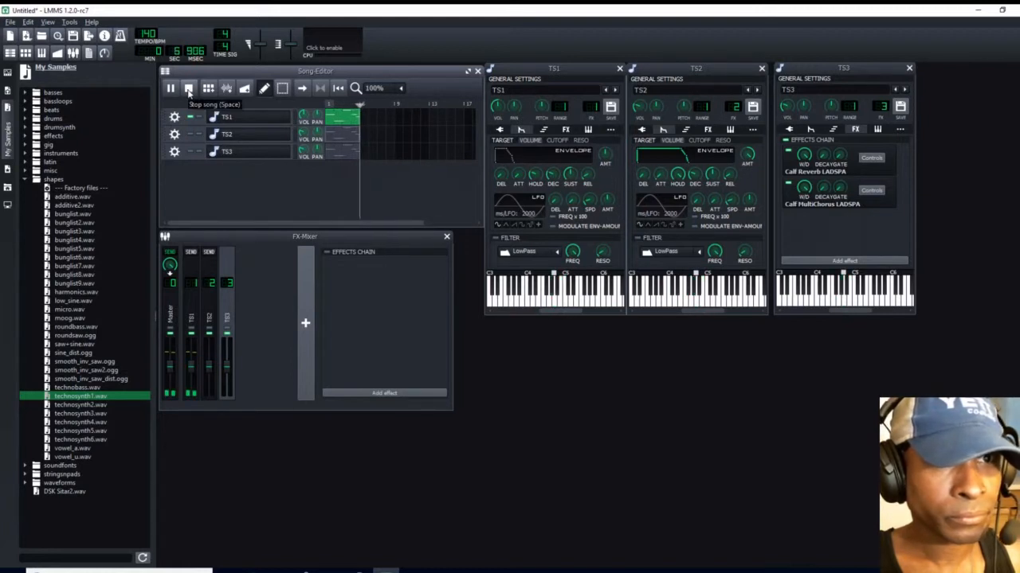
click(188, 89)
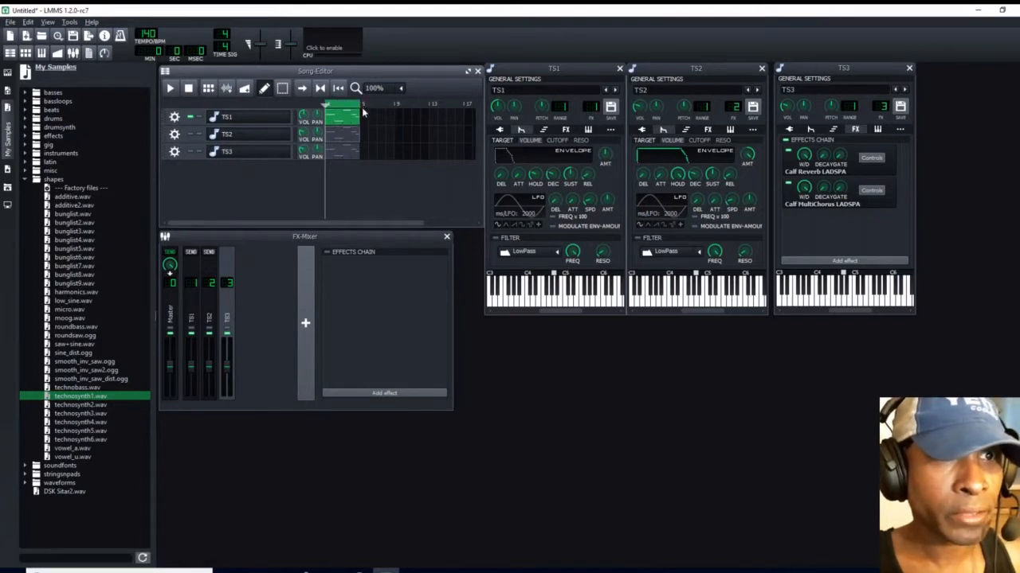
Turn on looping for the melody section and audition TS2 alone, with TS1 muted.
click(321, 89)
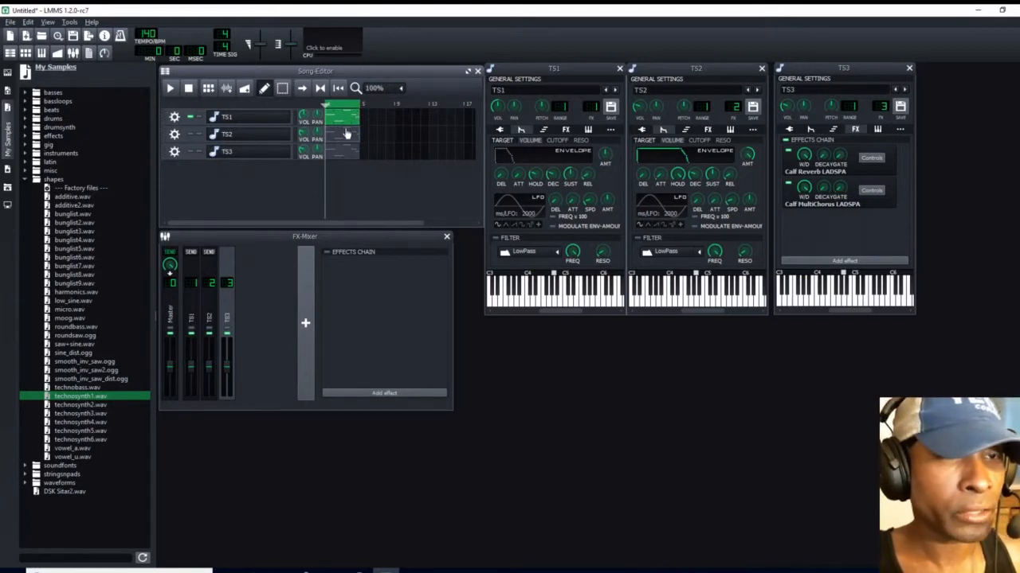
click(190, 117)
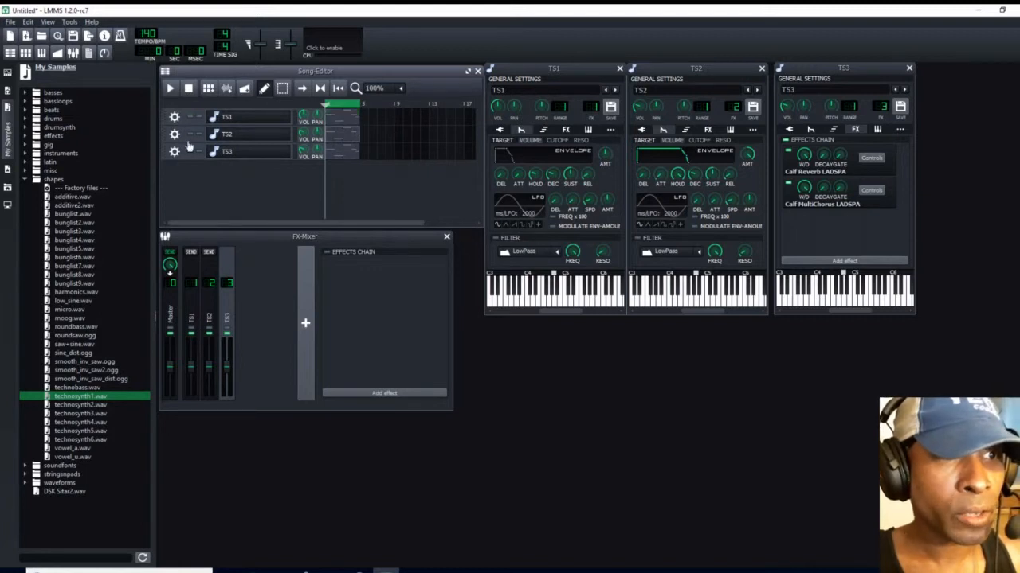
click(190, 135)
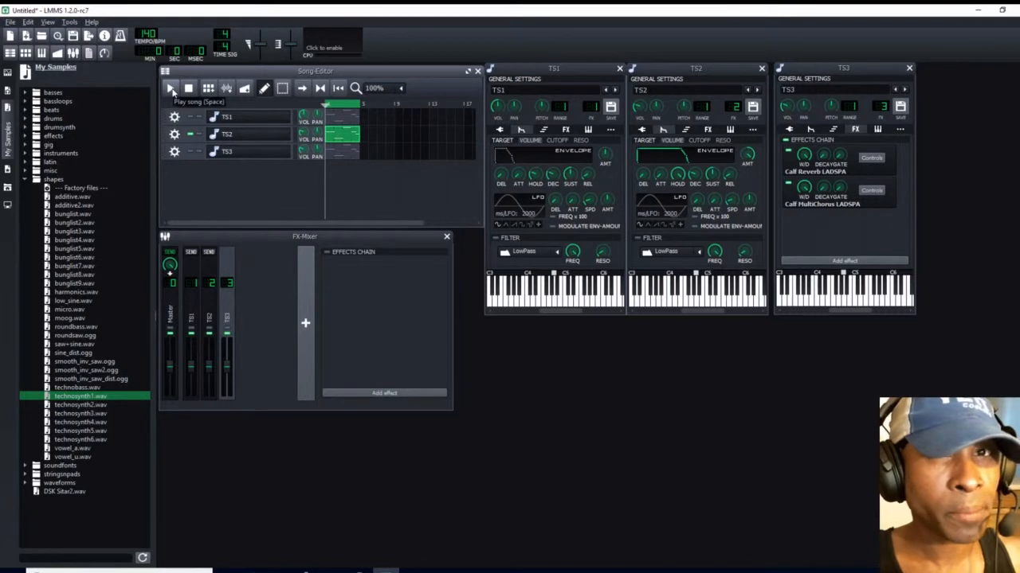
click(171, 90)
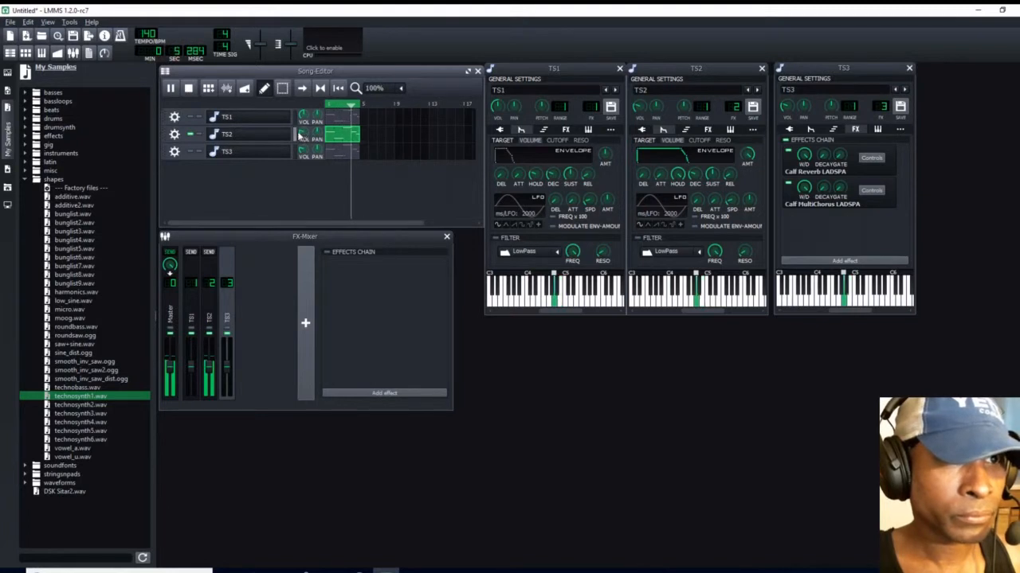
click(189, 89)
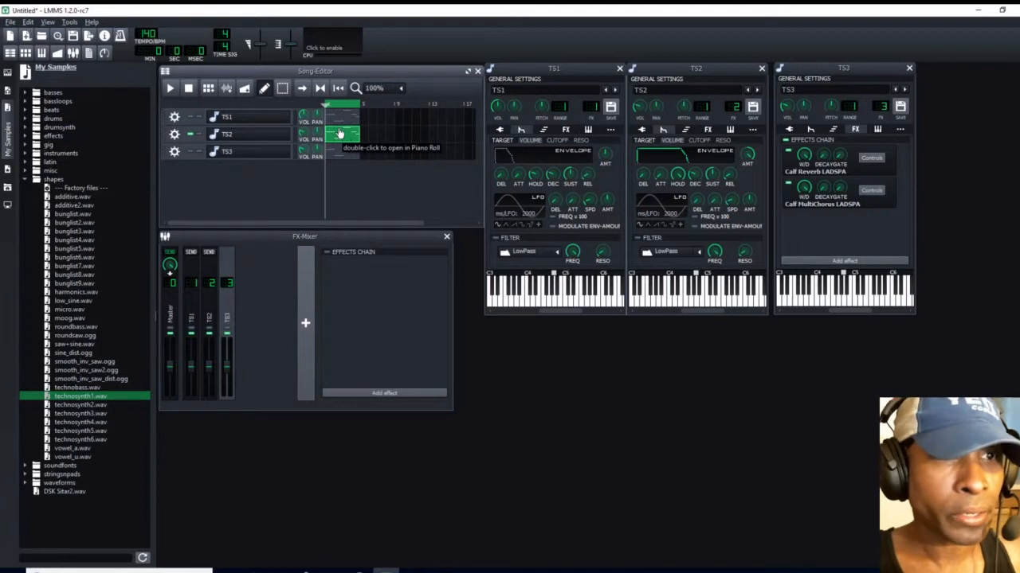
Set the TS3 track's volume to 38 and audition it alone, with TS2 muted.
click(192, 136)
click(191, 152)
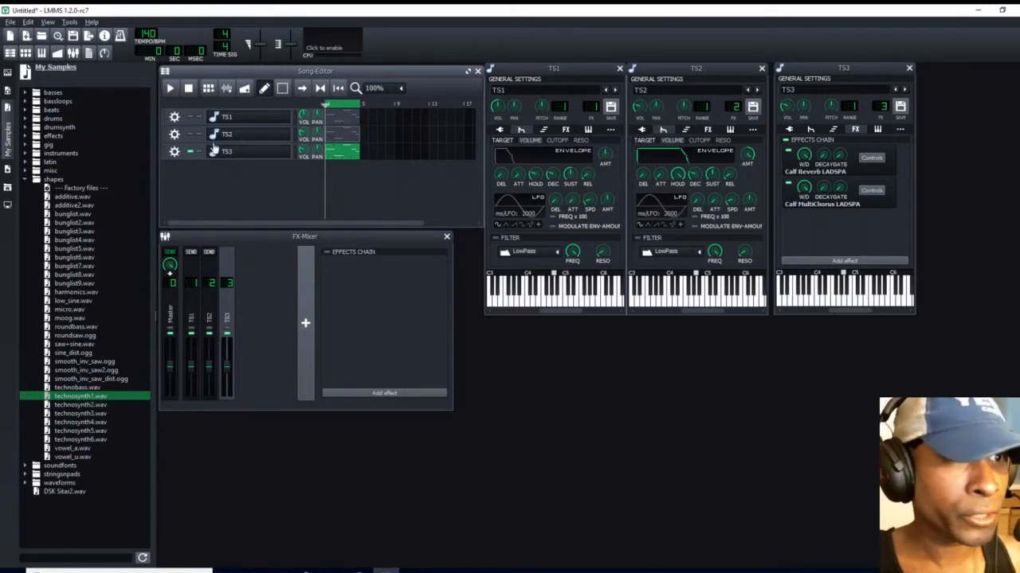
double_click(303, 156)
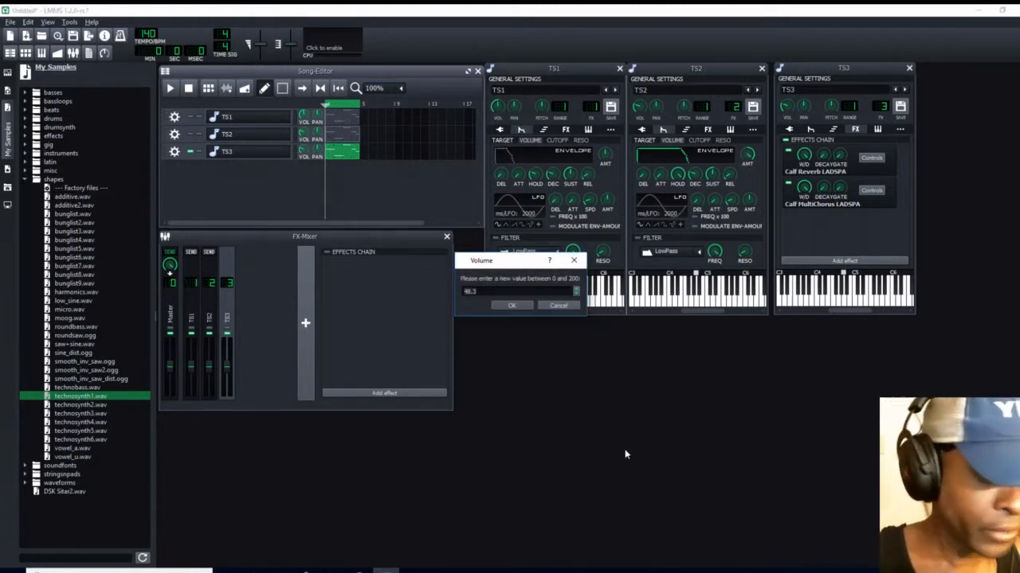
text(3)
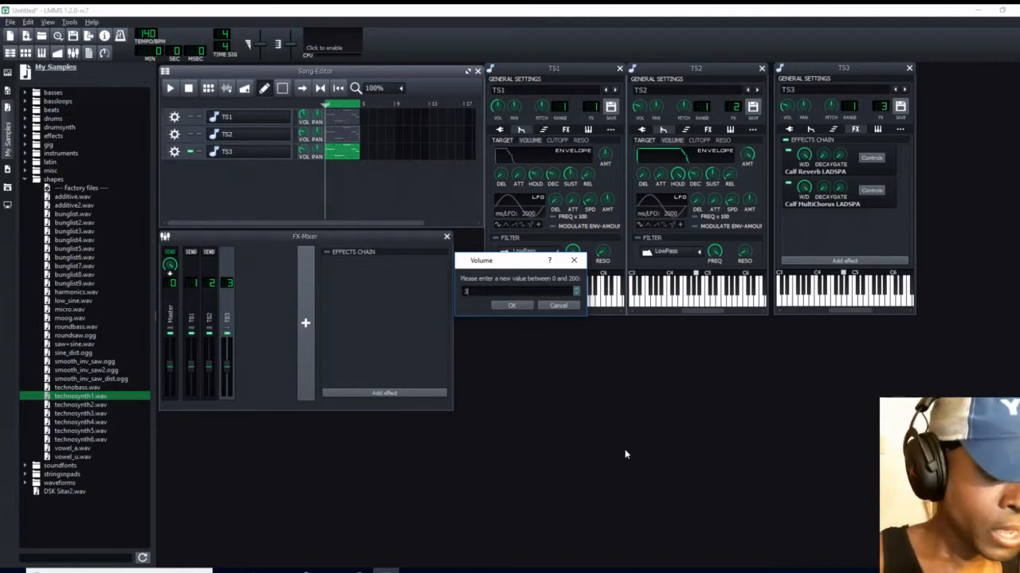
text(8)
click(523, 307)
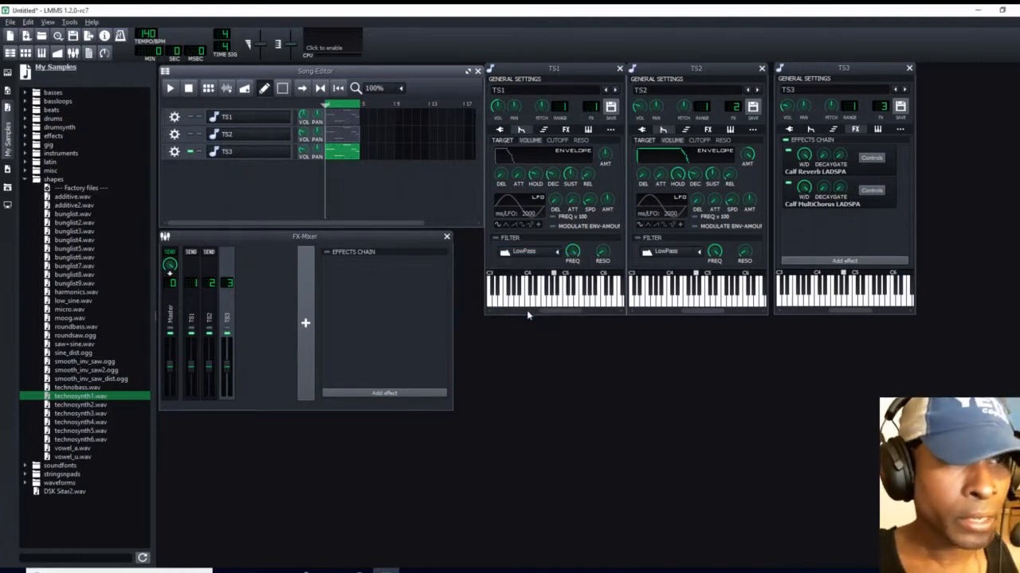
click(170, 89)
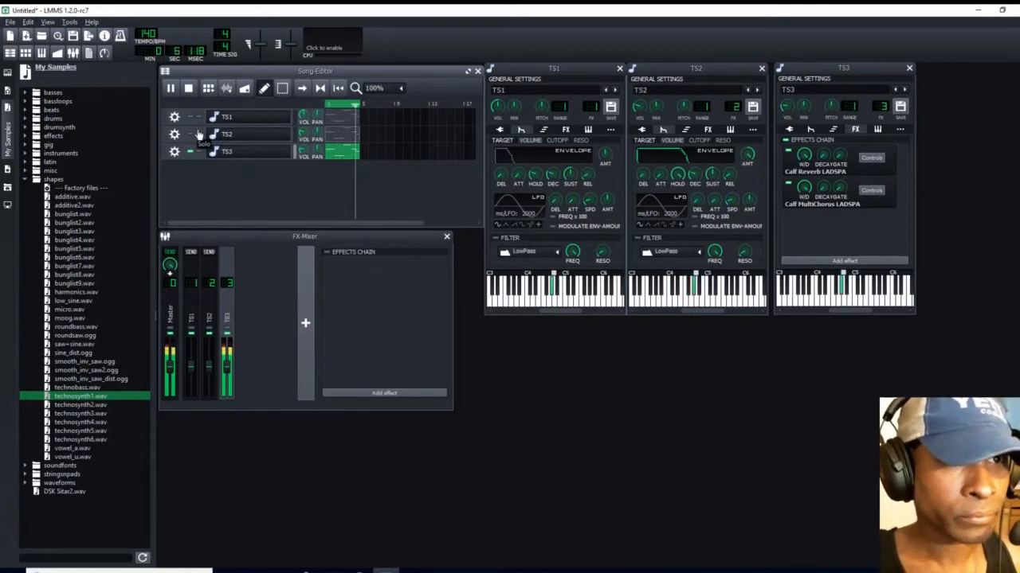
click(189, 89)
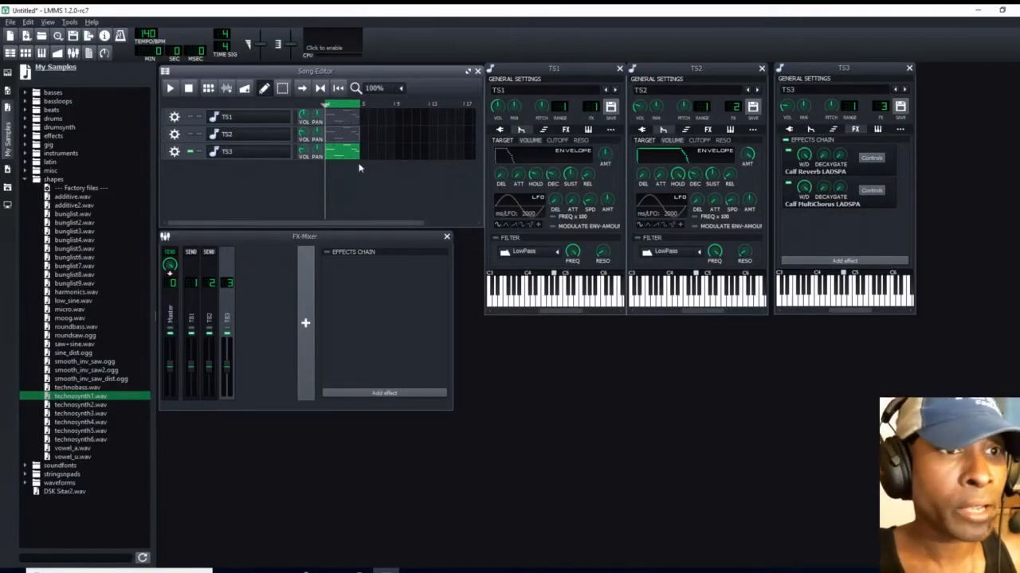
Unmute TS1 and compare single test notes of TS1 and TS3.
click(295, 119)
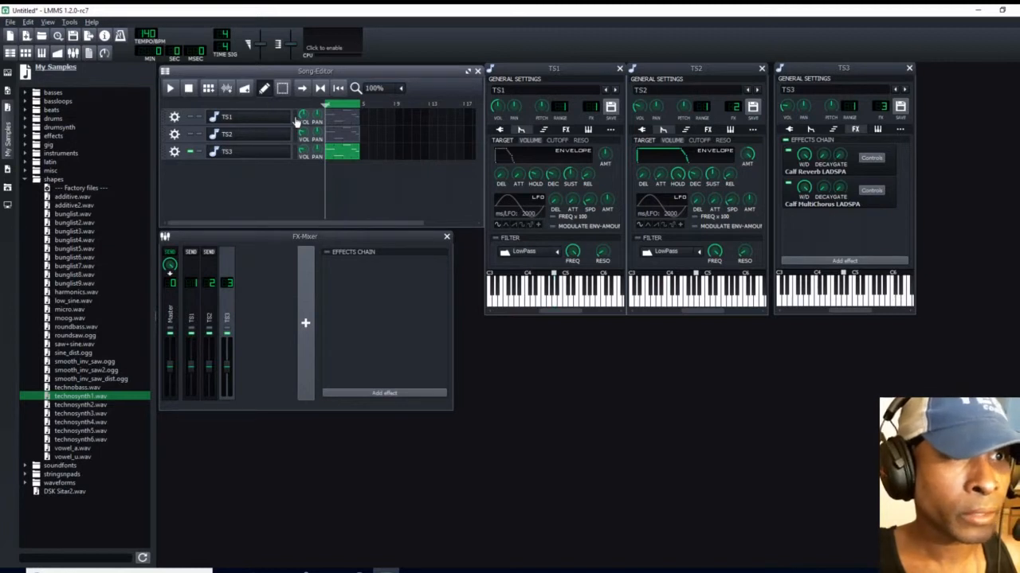
click(192, 117)
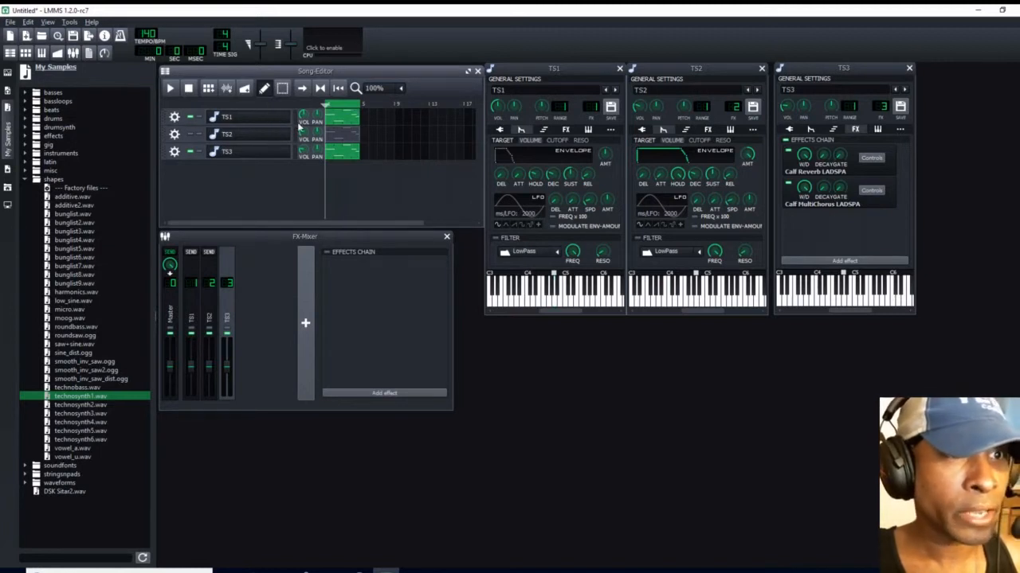
click(298, 121)
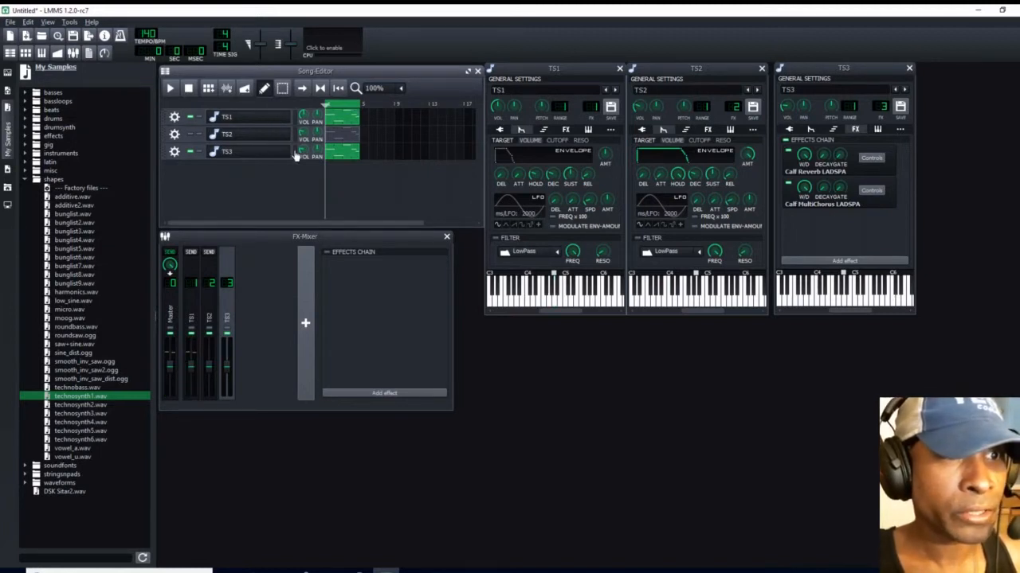
click(296, 155)
click(296, 155)
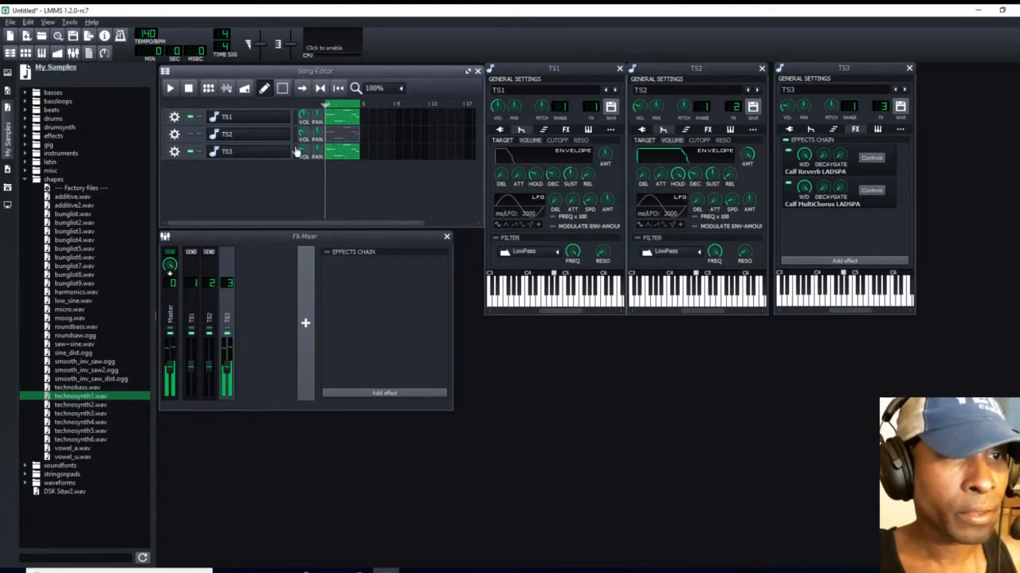
Close the TS3, TS2 and TS1 instrument windows.
click(909, 69)
click(762, 69)
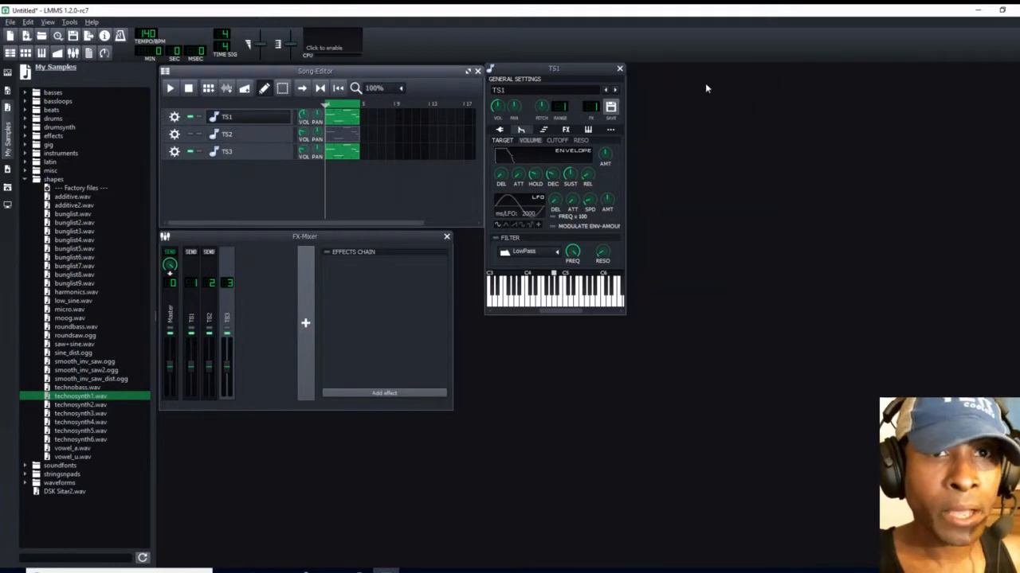
click(621, 69)
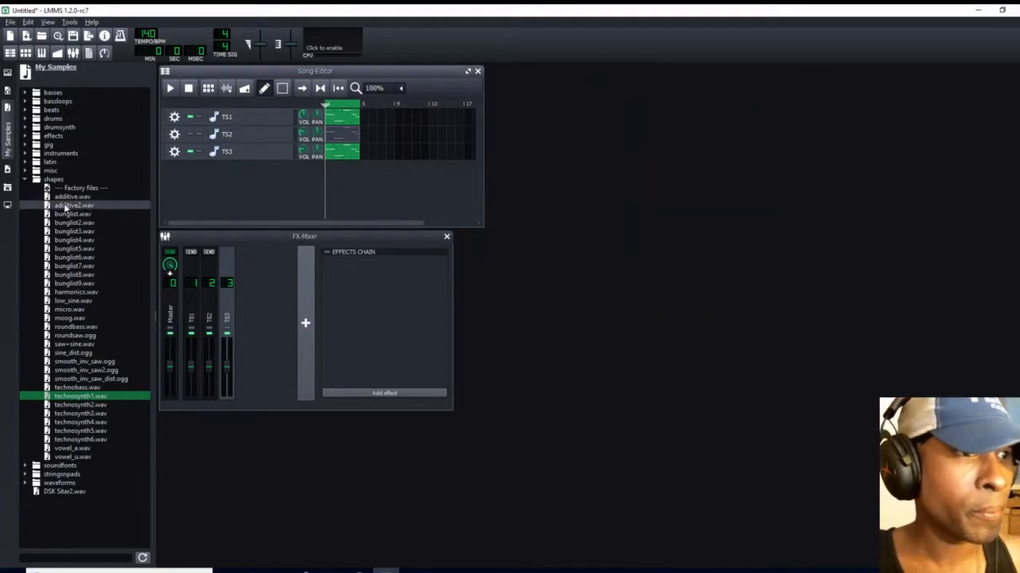
Add a Watsyn instrument track below TS3 and place its open instrument window beside the Song-Editor.
click(6, 73)
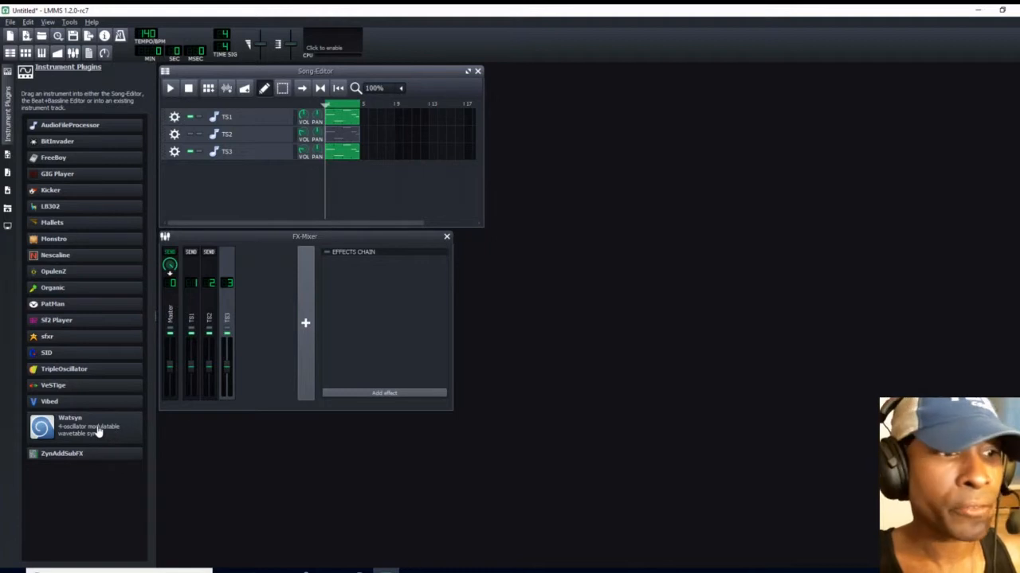
drag(95, 431, 192, 178)
click(244, 171)
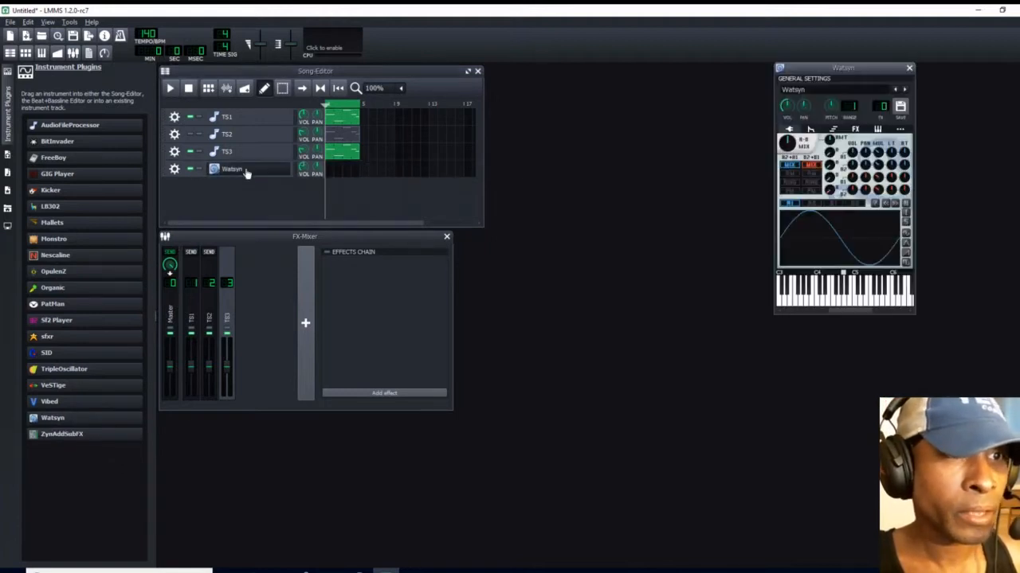
drag(867, 71, 589, 75)
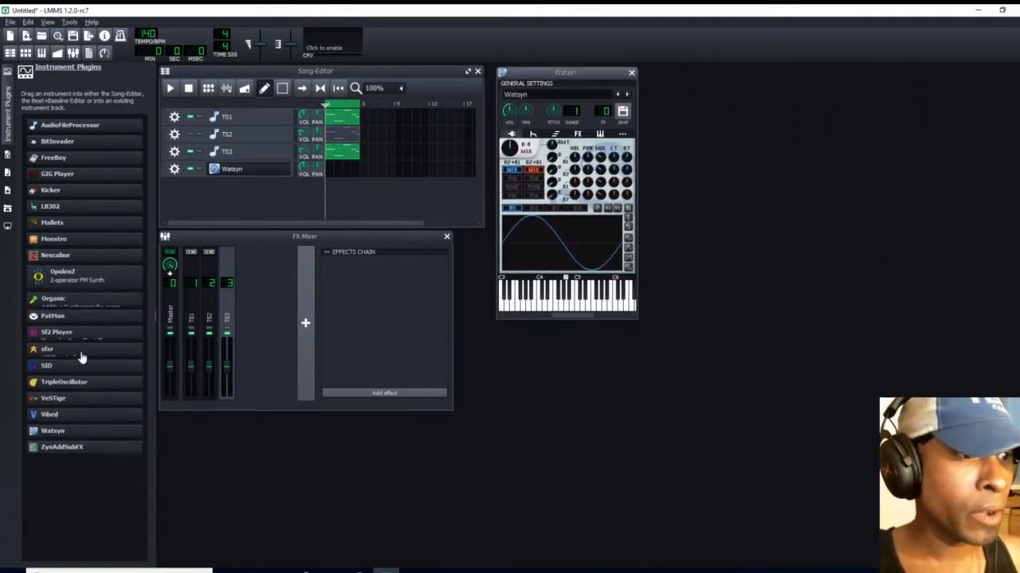
Add a TripleOscillator track below Watsyn and place its open instrument window next to Watsyn's.
drag(86, 383, 223, 191)
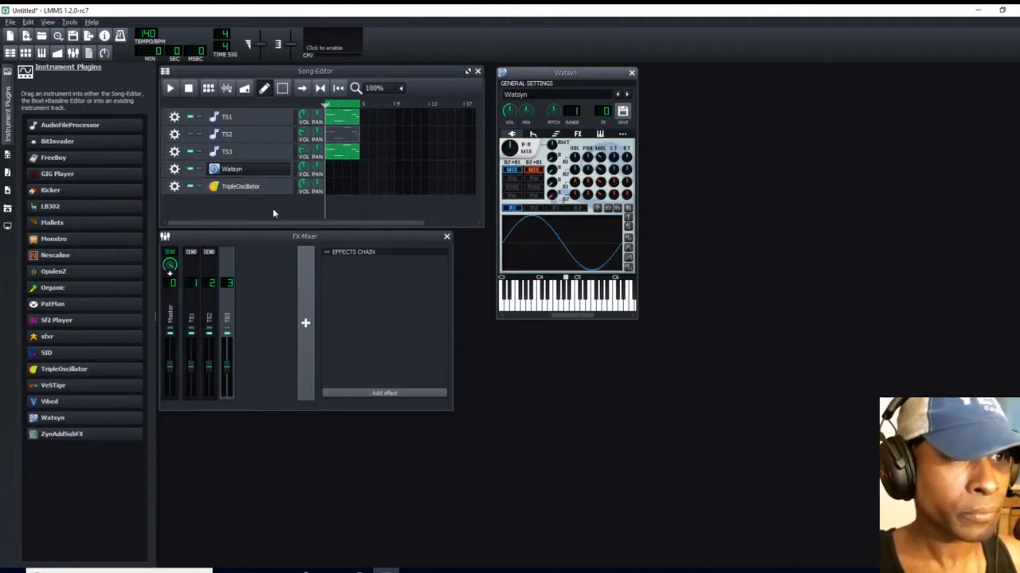
click(262, 186)
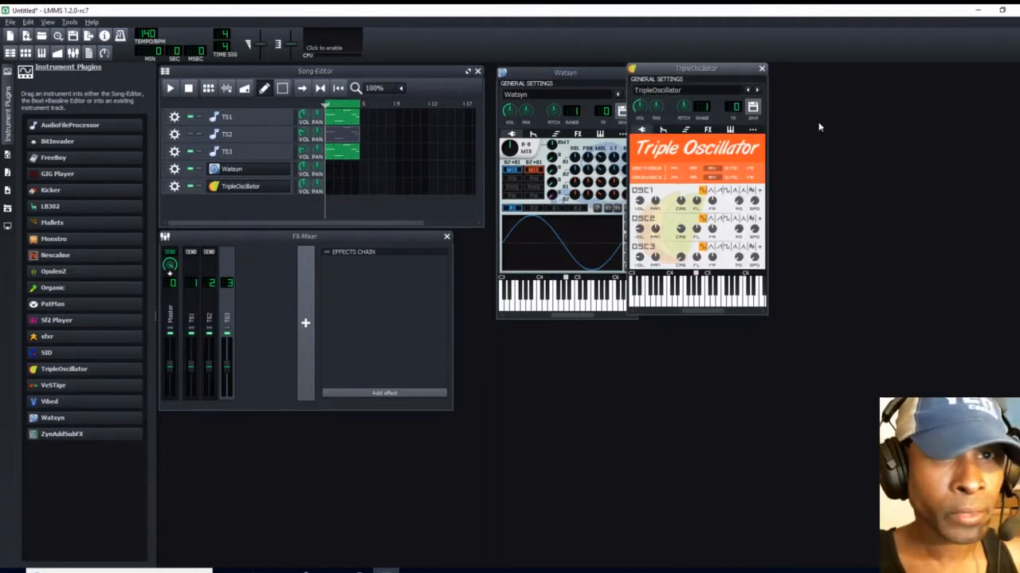
drag(689, 69, 719, 71)
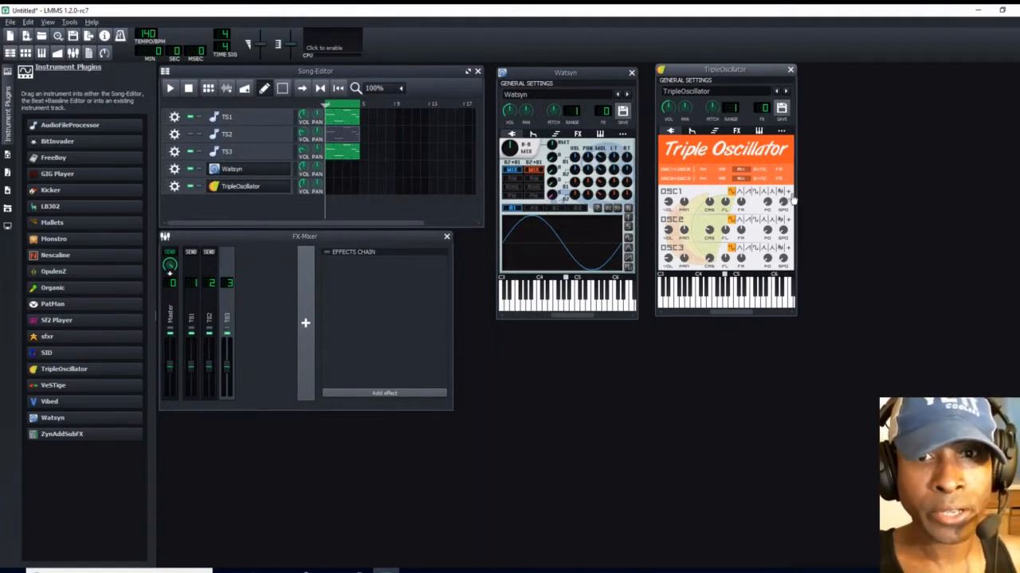
View the waveforms of Watsyn's A1, A2 and B2 oscillators.
click(518, 212)
click(536, 209)
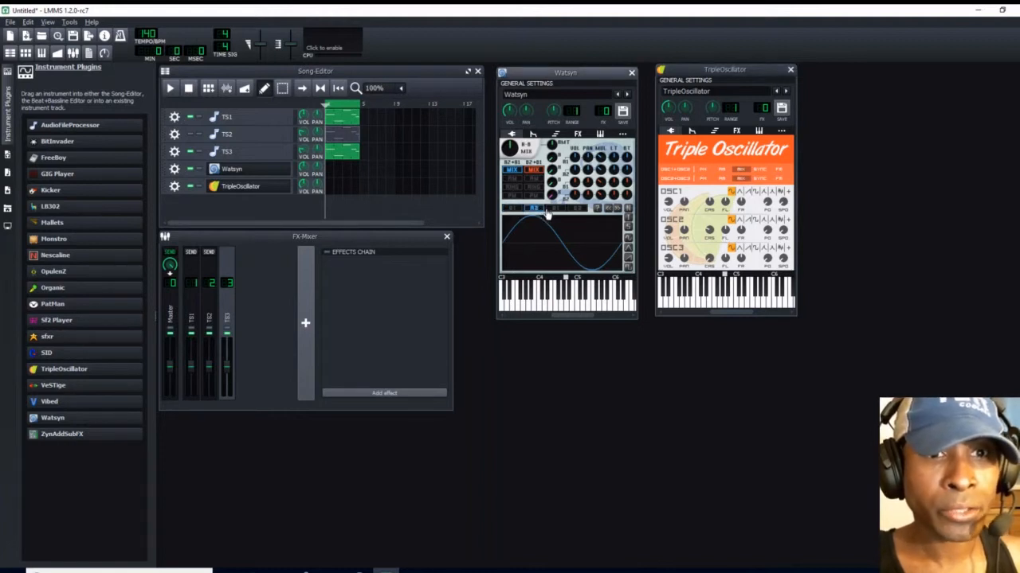
click(577, 209)
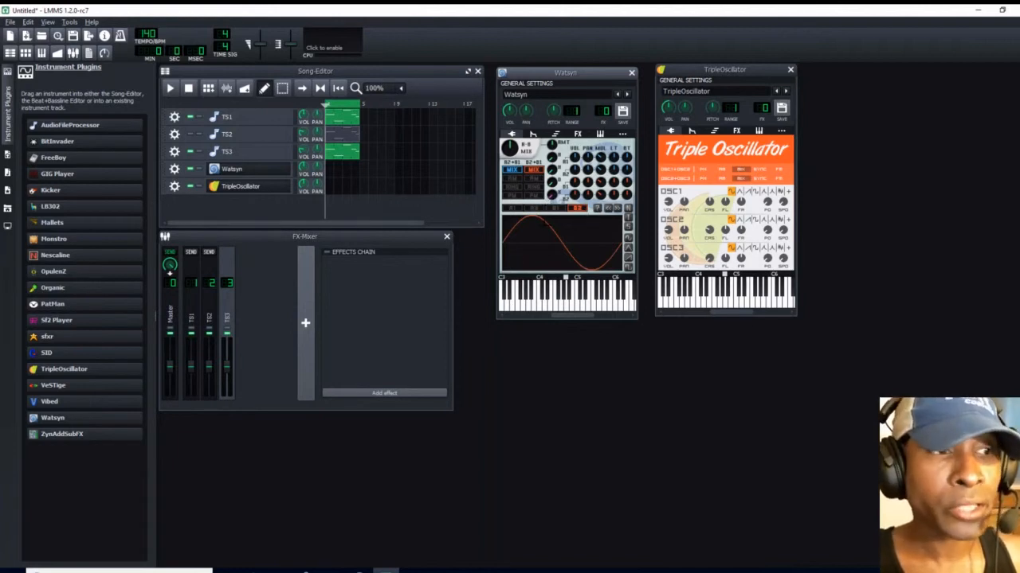
Return to the My Samples browser and close the TripleOscillator and Watsyn instrument windows.
click(7, 174)
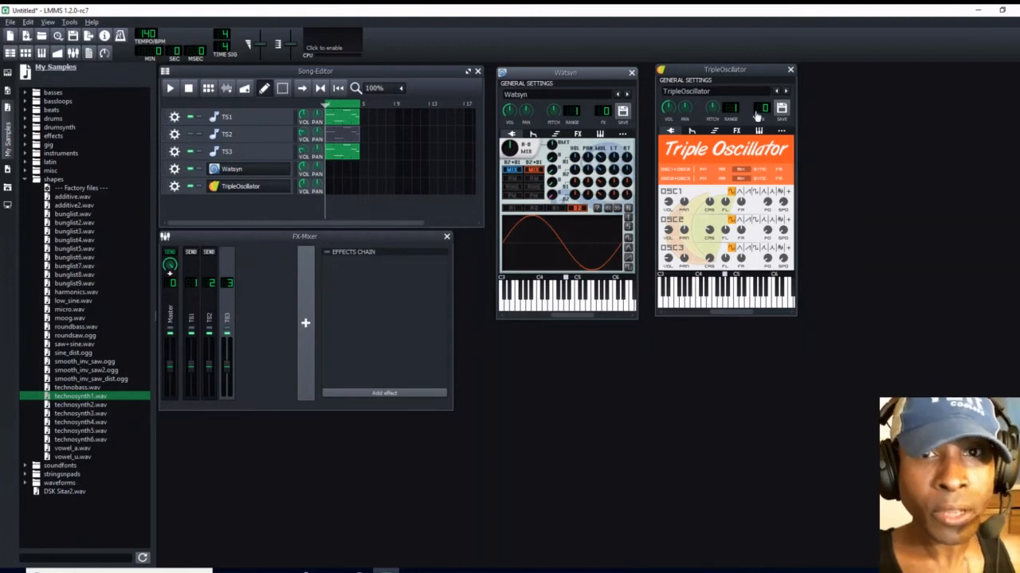
click(791, 70)
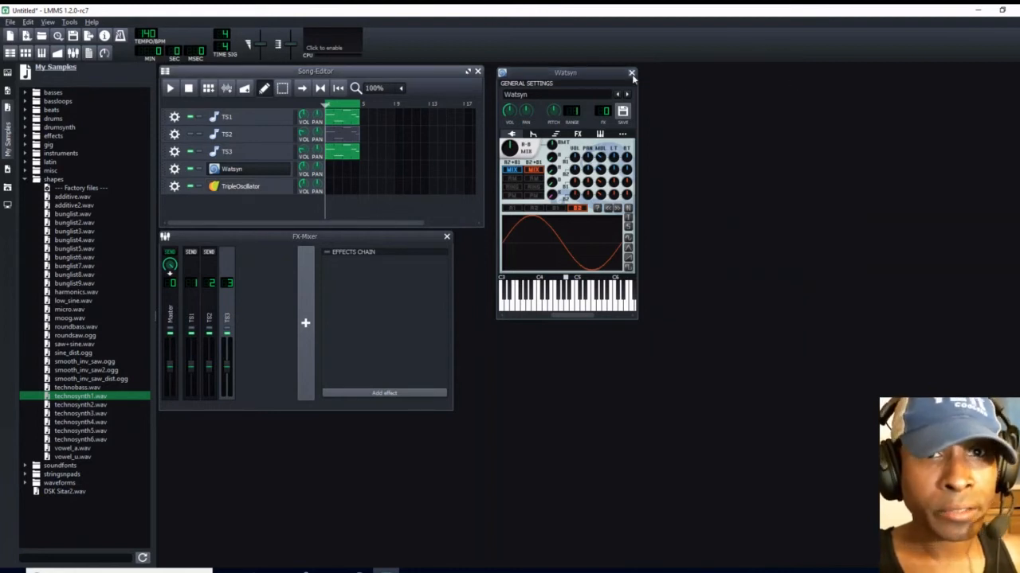
click(631, 73)
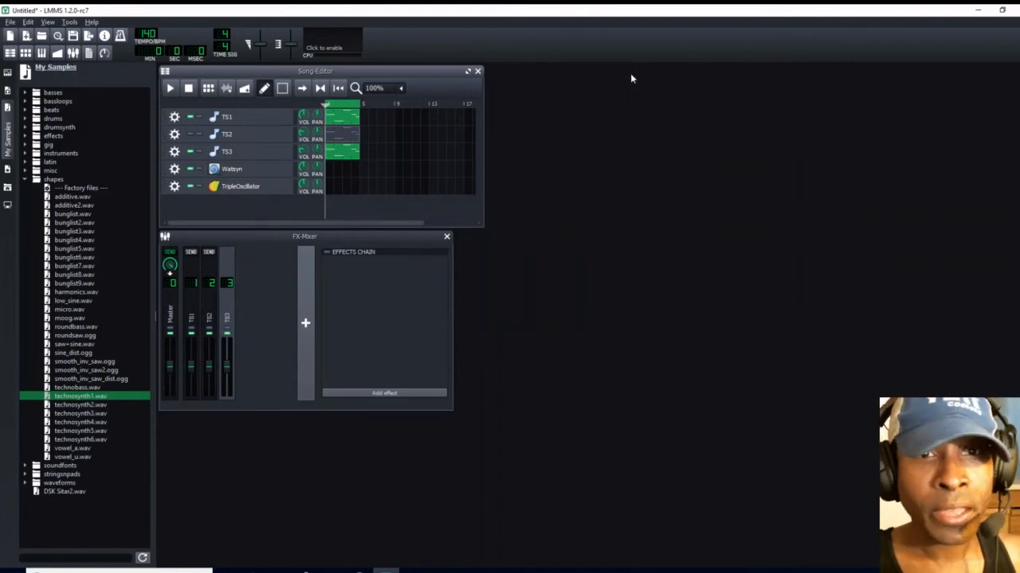